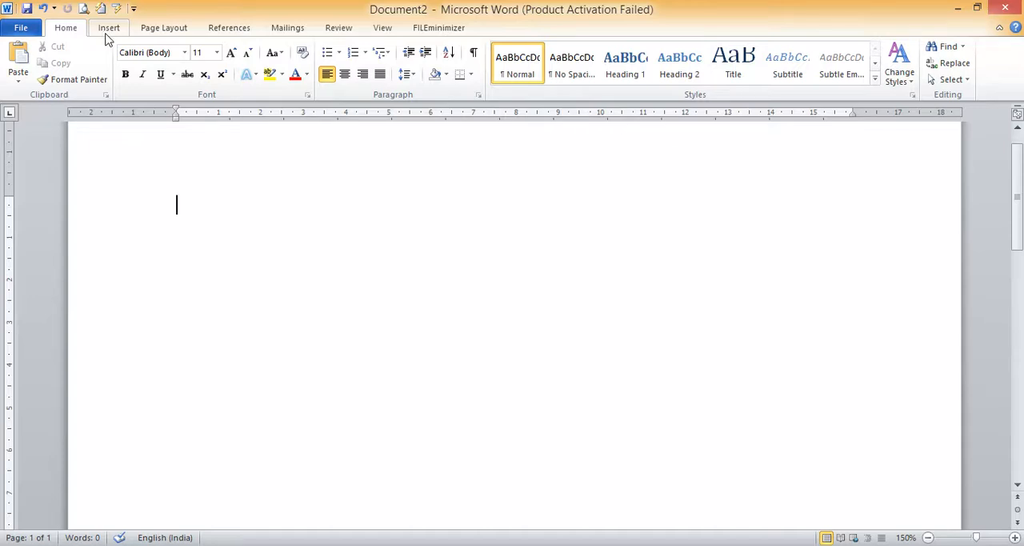
Insert a table with 4 columns and 5 rows at the start of the blank document
click(108, 29)
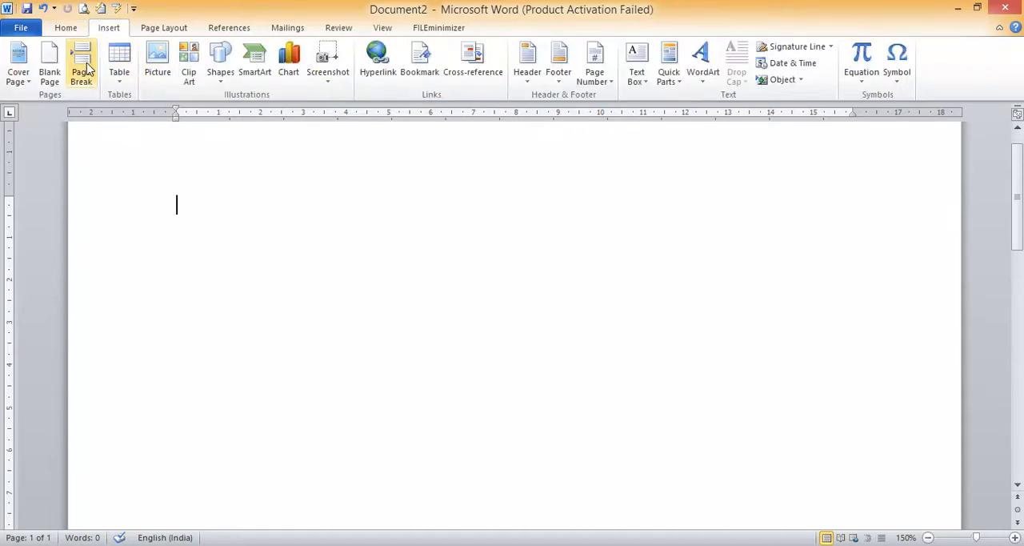
click(120, 86)
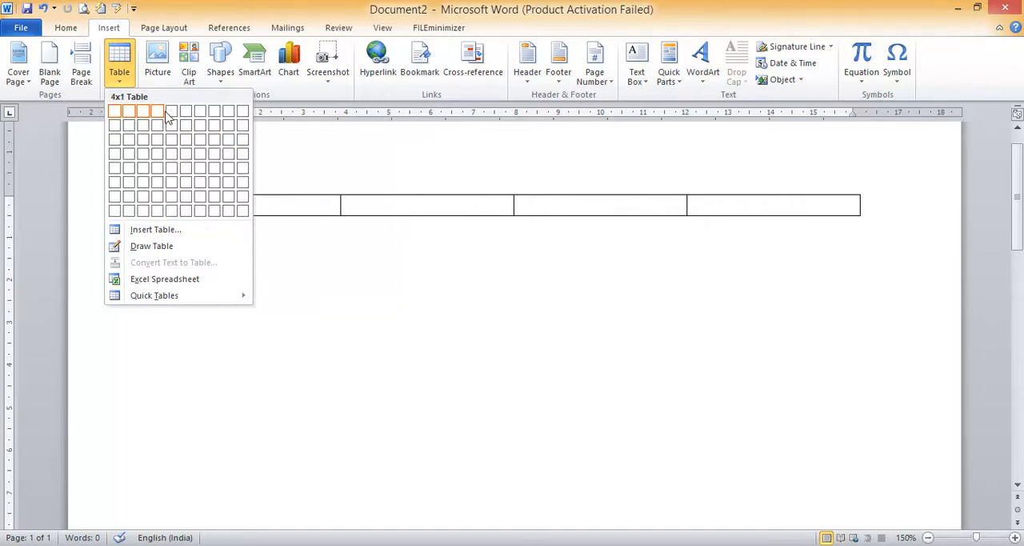
click(159, 175)
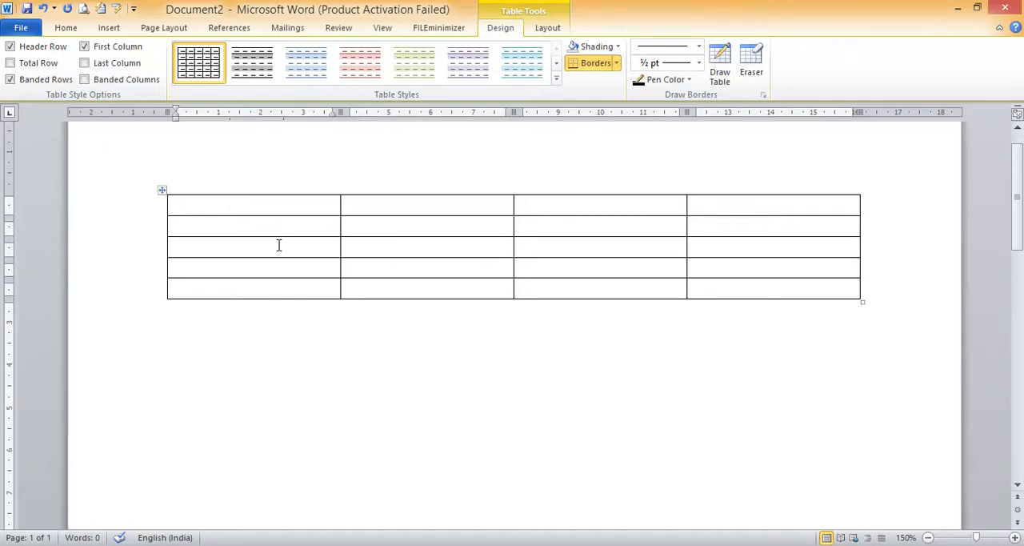
Fill the table's header row with SNO., CLASS, STRENGTH and REMARK
text(SNO.)
key(Tab)
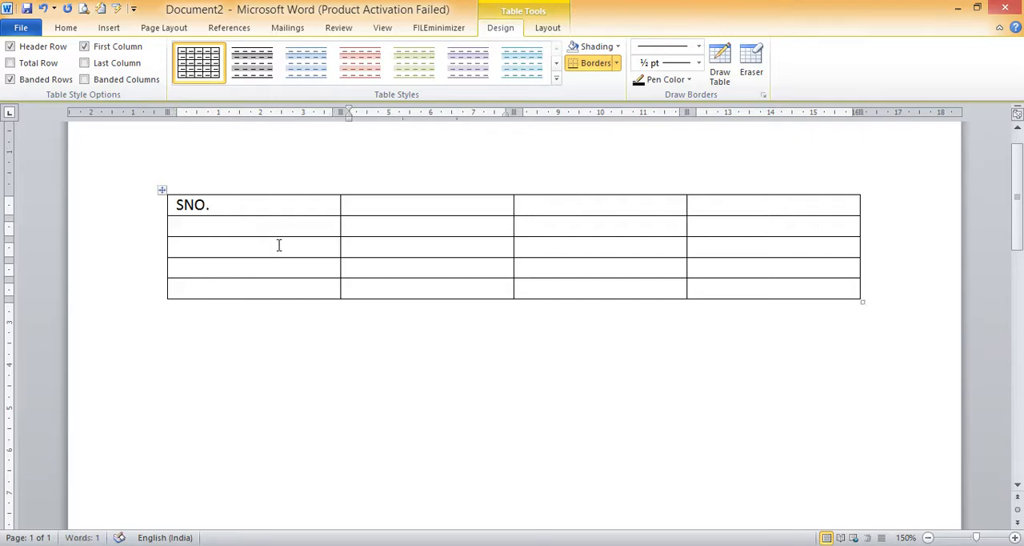
text(CLASS)
key(Tab)
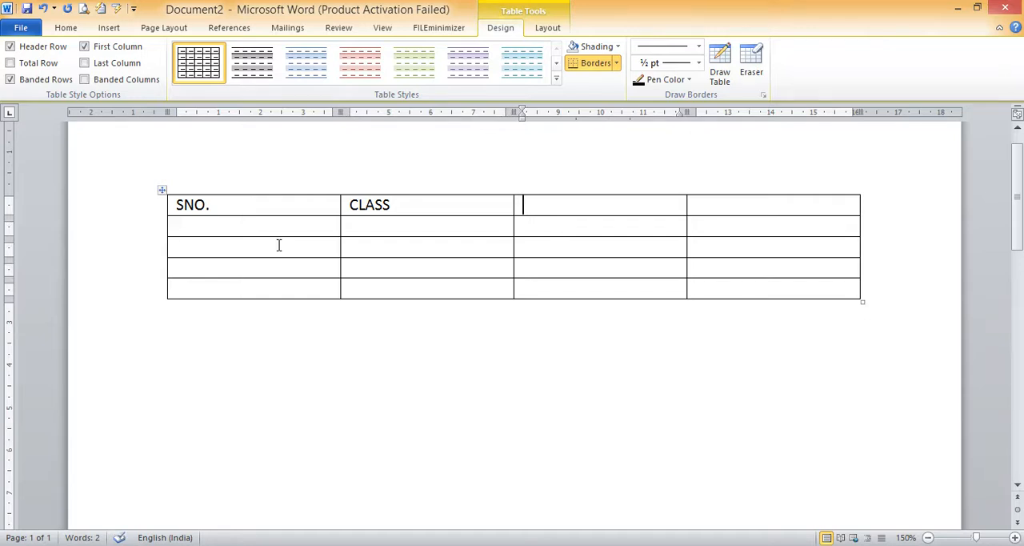
text(STRENGTH)
key(Tab)
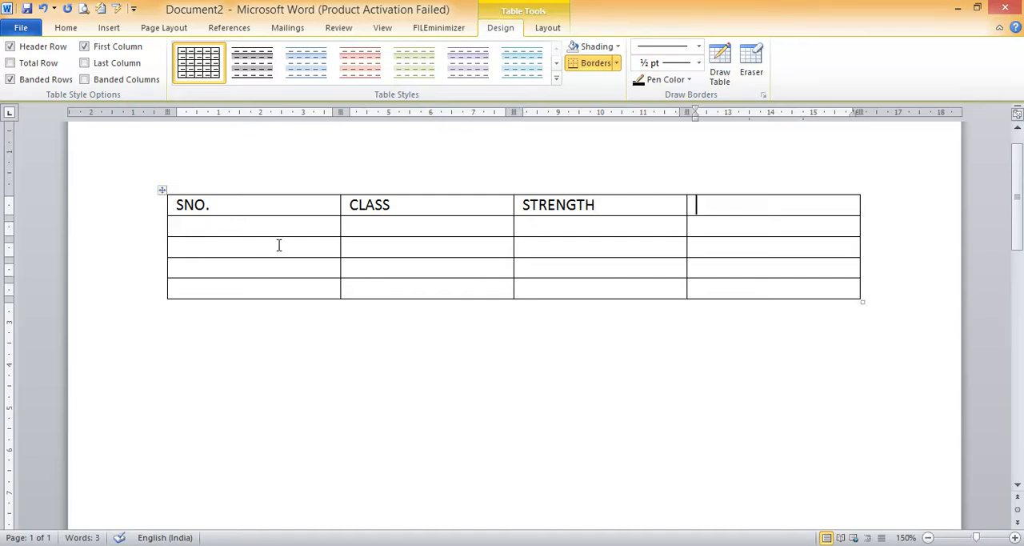
text(REMARK)
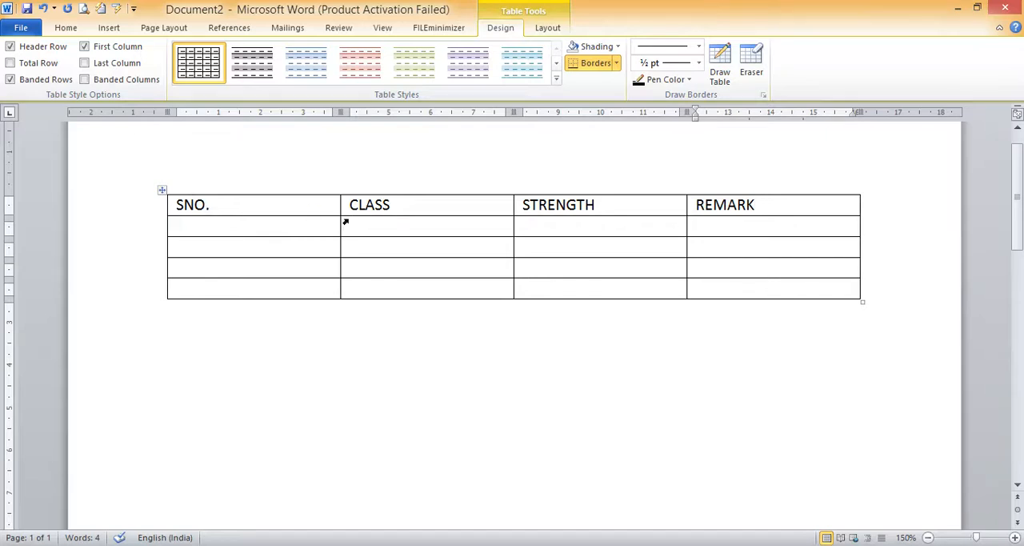
Fill the first row under the headers with 1, BCA 2 SEM, 30 and NA
click(219, 225)
text(1)
key(Tab)
text(BCA 2)
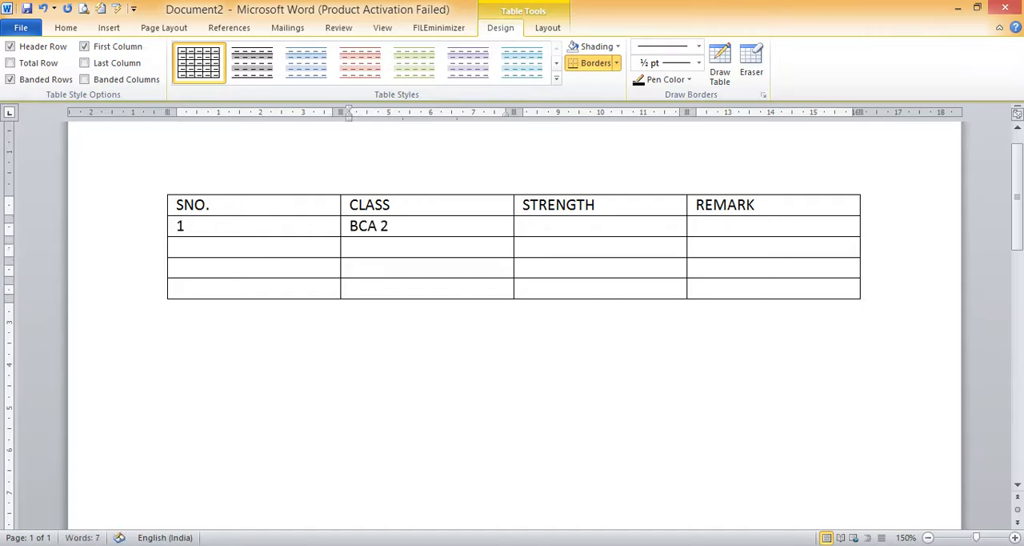
text( SEM)
key(Tab)
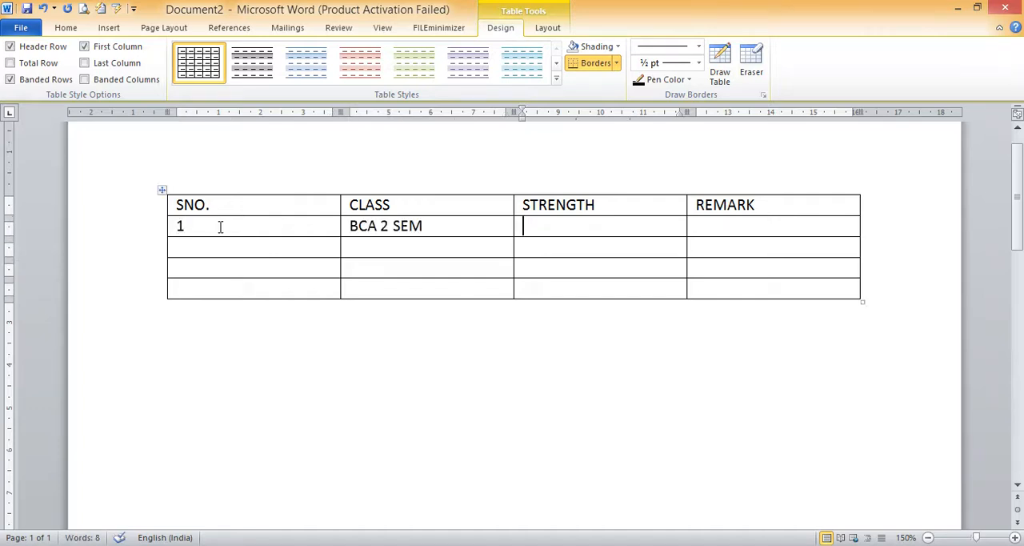
text(30)
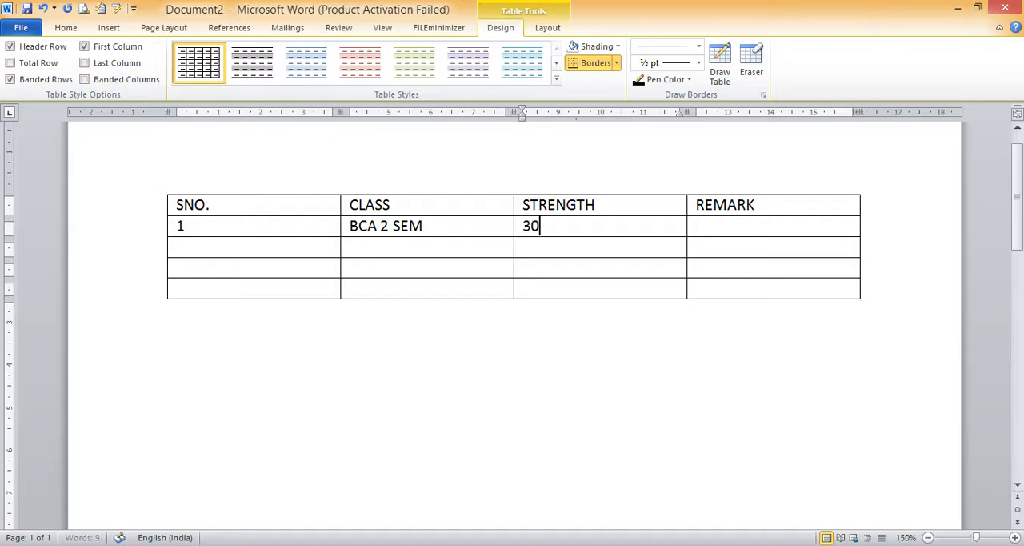
key(Tab)
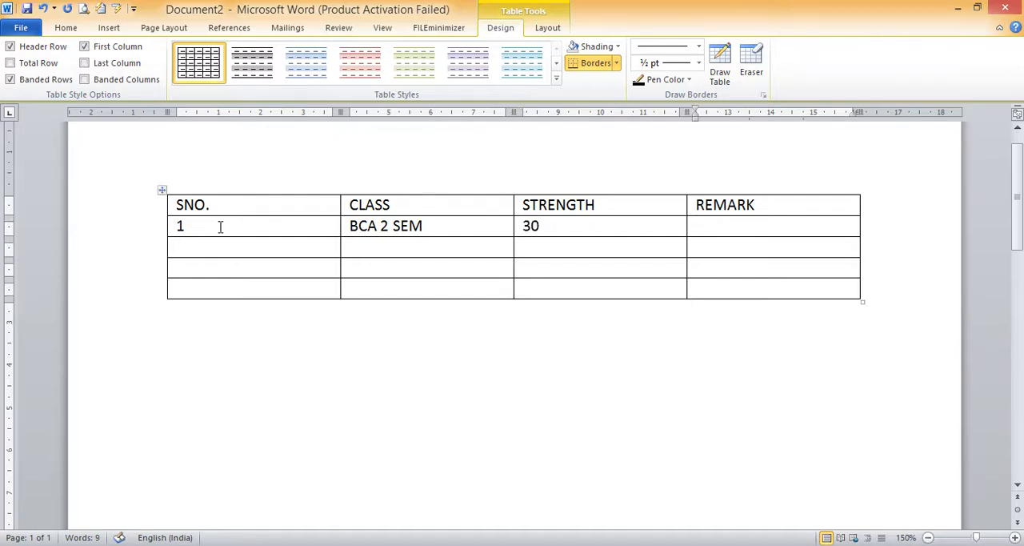
text(NA)
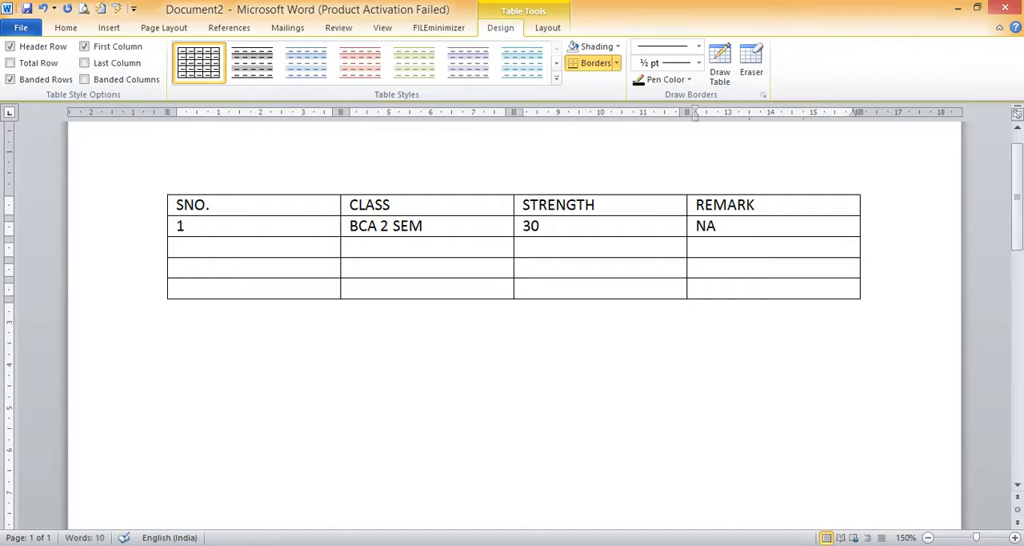
Enter 2, MCA 2 SEM and 27 in the second data row, leaving its remark empty
click(196, 250)
text(2)
key(Tab)
text(MCA)
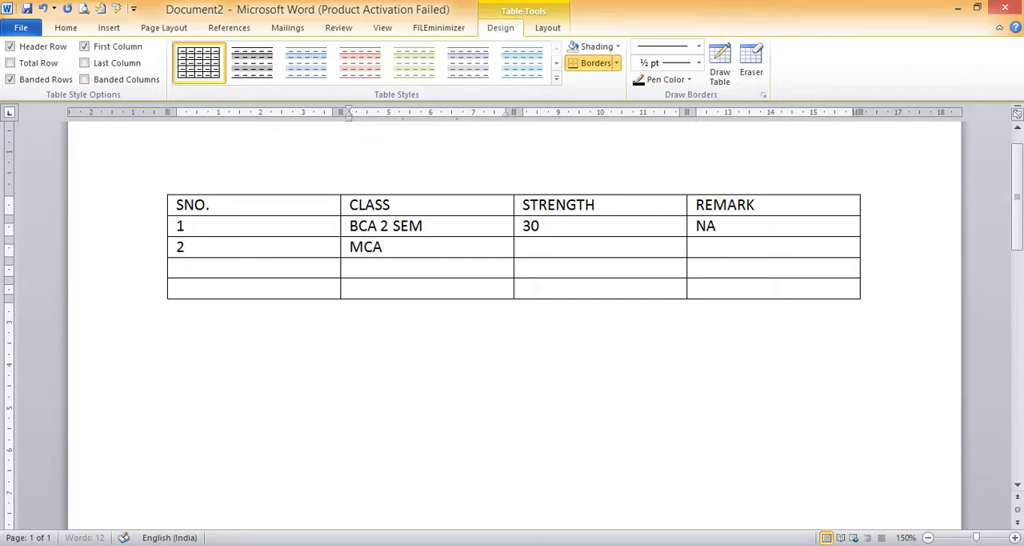
text( 2 SM)
key(BackSpace)
text(EM)
key(Tab)
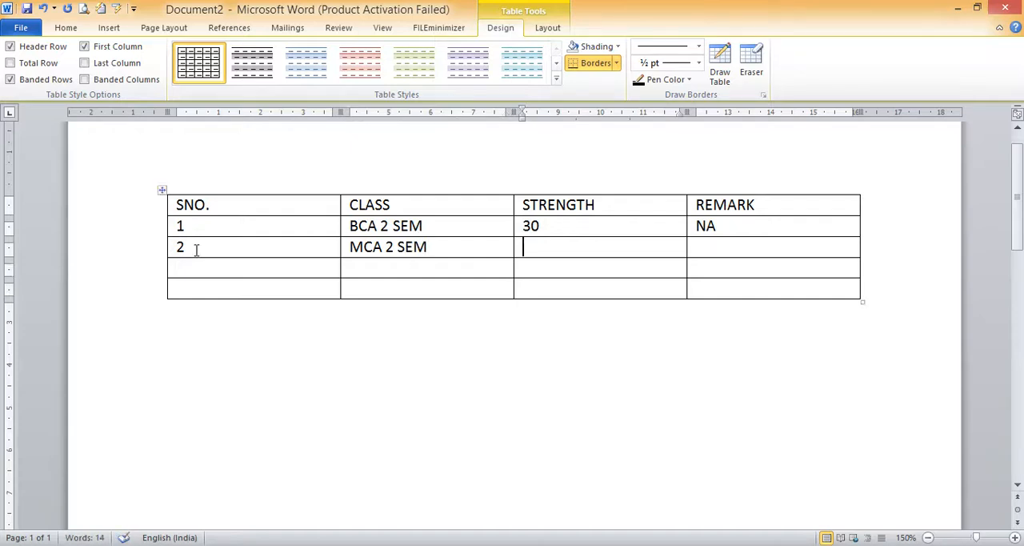
text(27)
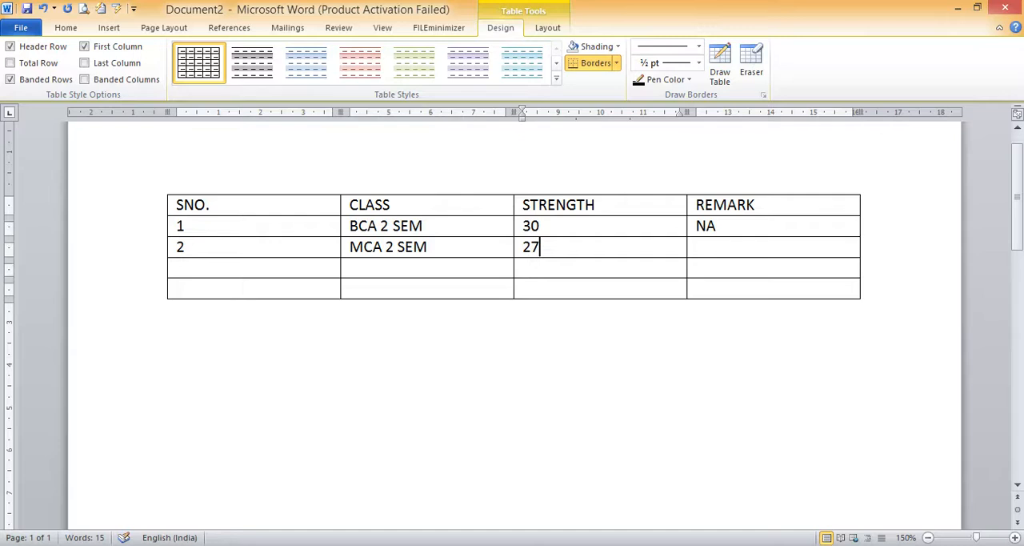
key(Tab)
Insert a second table with 7 columns and 3 rows below the first one, specifying its size by number
click(896, 319)
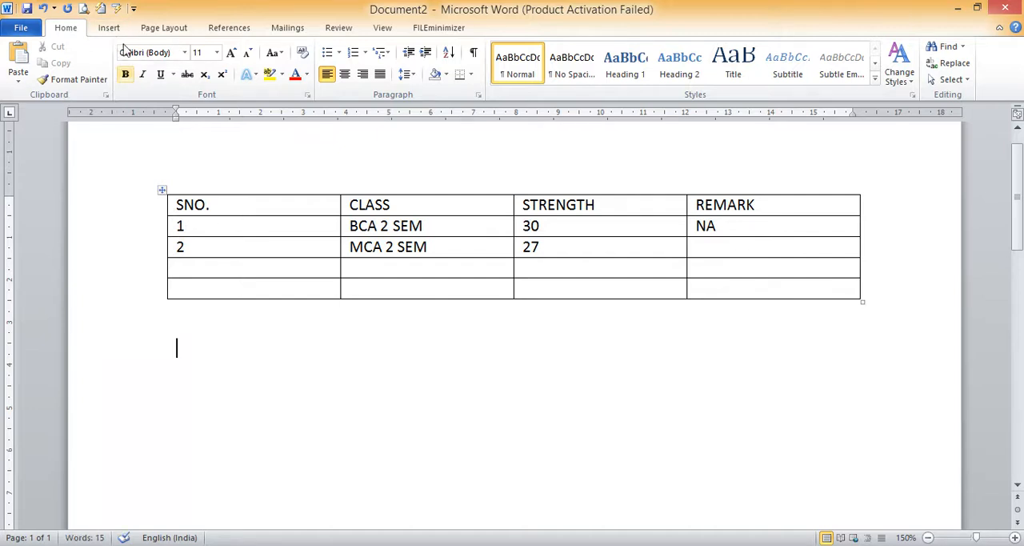
click(109, 28)
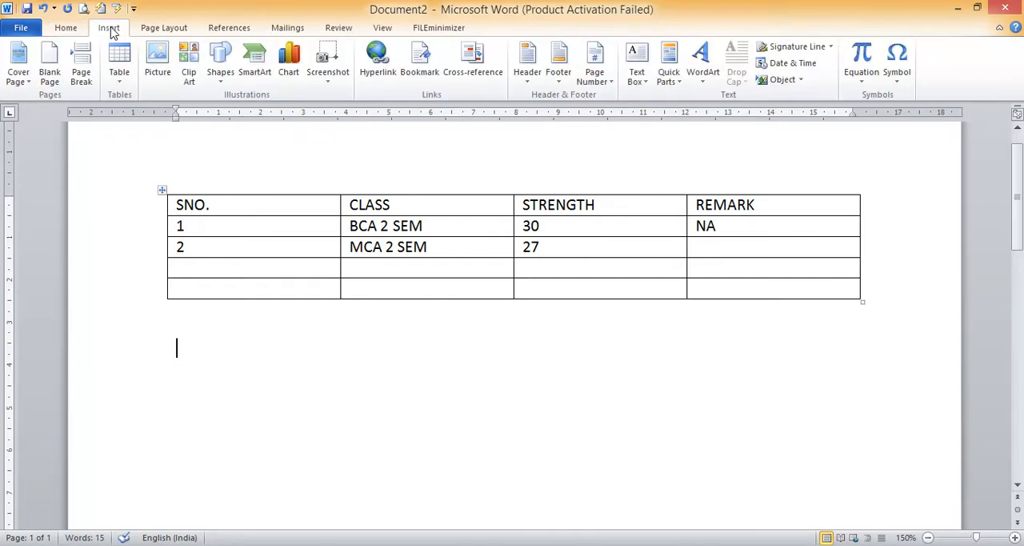
click(120, 82)
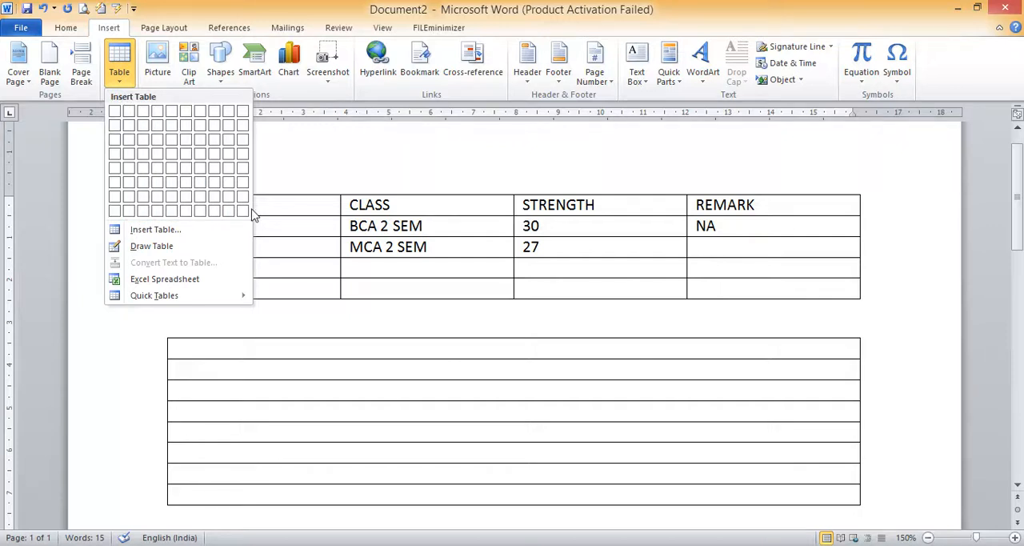
click(149, 232)
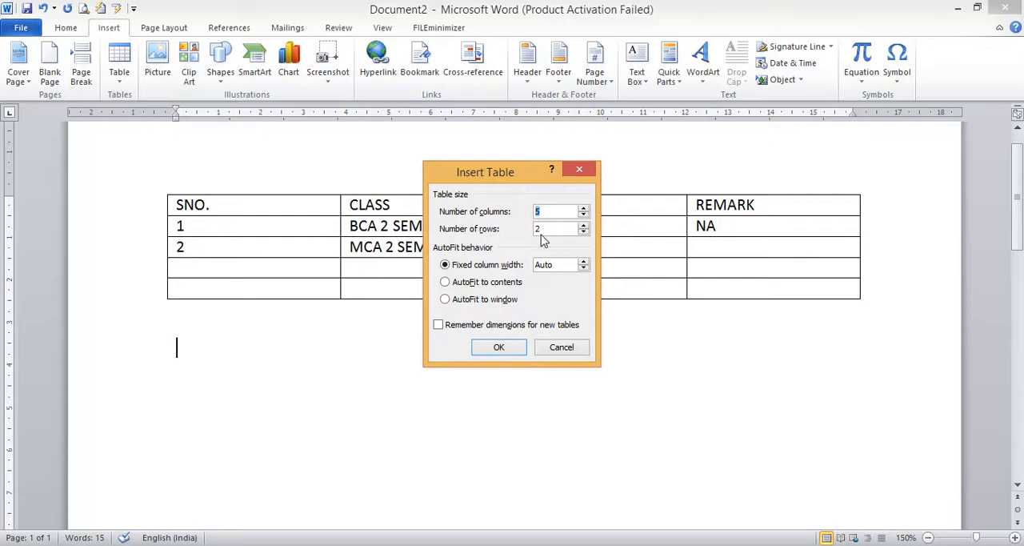
text(7)
click(583, 225)
click(583, 226)
click(583, 226)
click(584, 226)
click(584, 226)
click(584, 227)
click(512, 348)
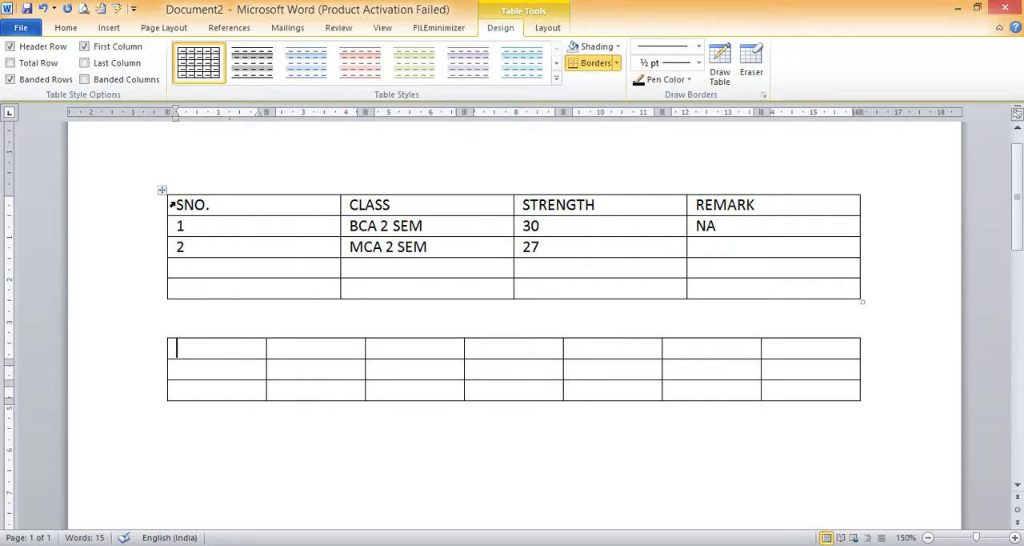
Copy the first table's header row into the second table's top row and add TIME as the fifth heading
drag(172, 204, 777, 200)
key(ctrl+c)
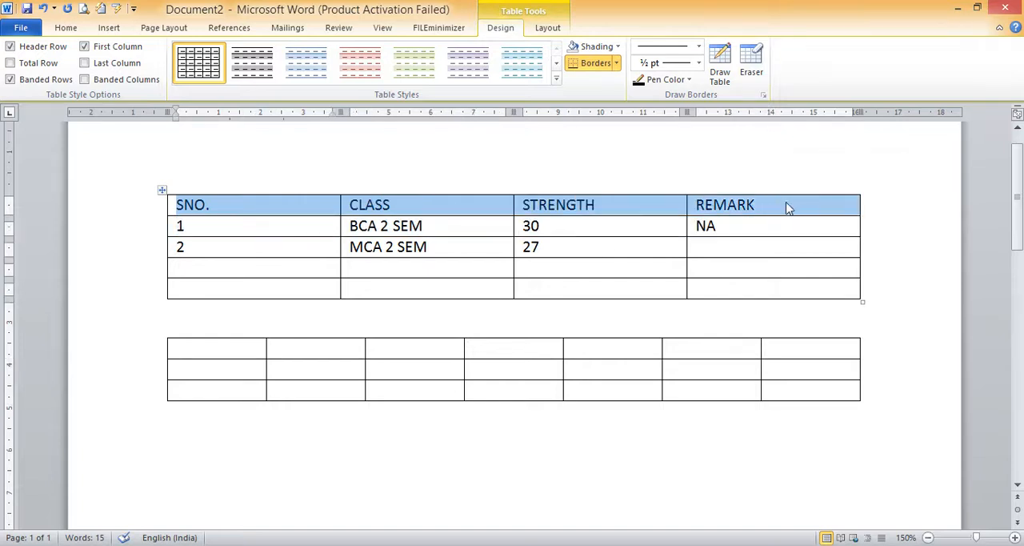
click(244, 348)
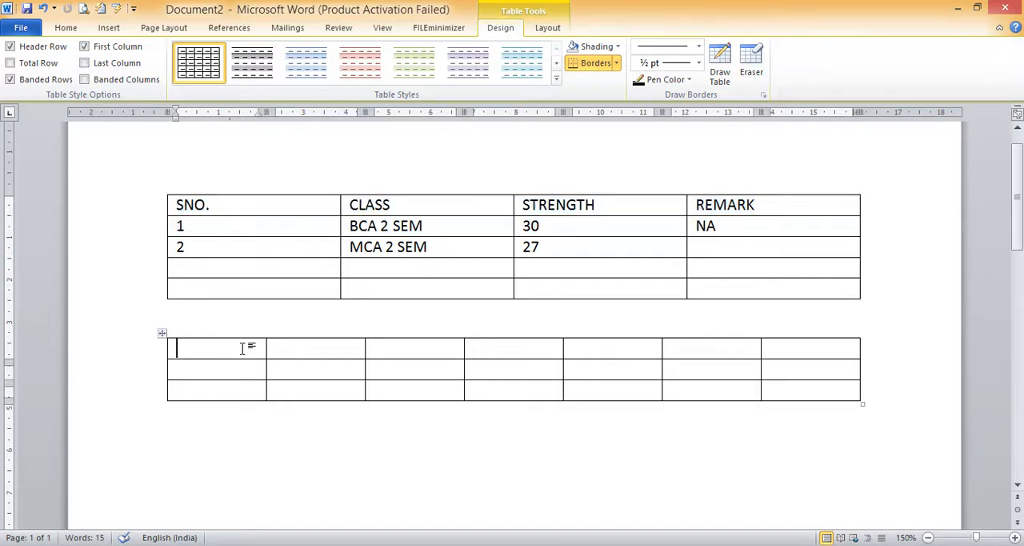
key(ctrl+v)
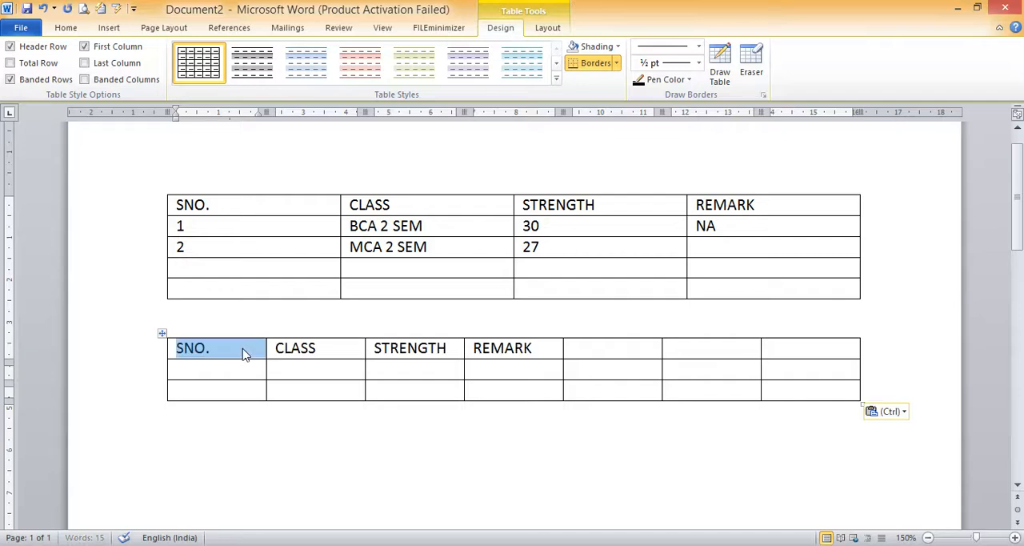
click(601, 350)
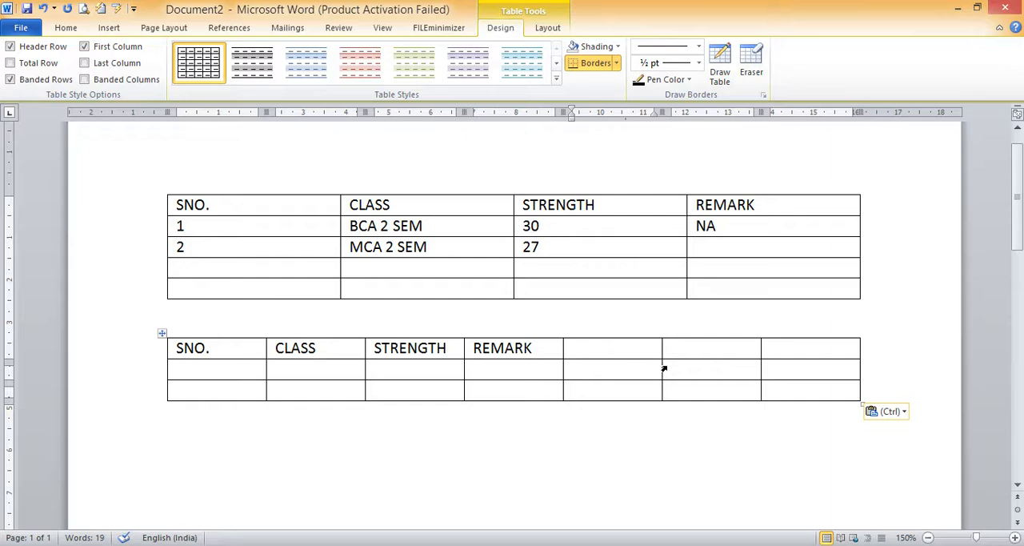
text(TIME)
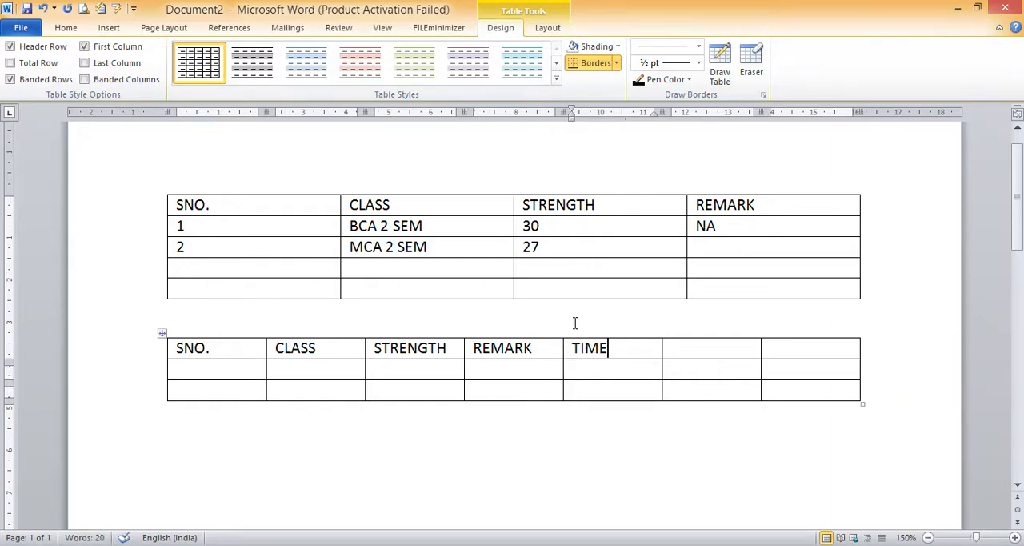
AutoFit the whole second table to its contents
click(161, 333)
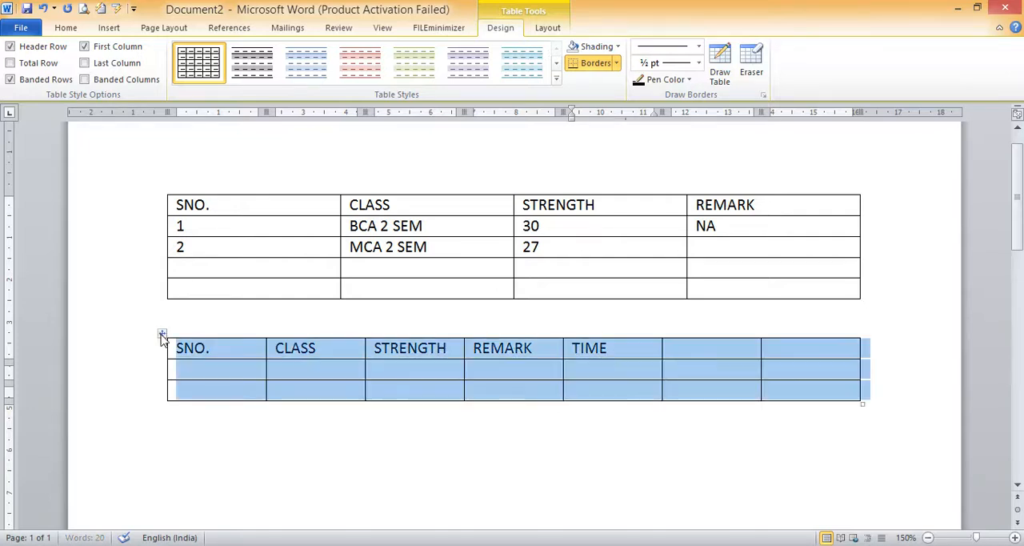
right_click(161, 335)
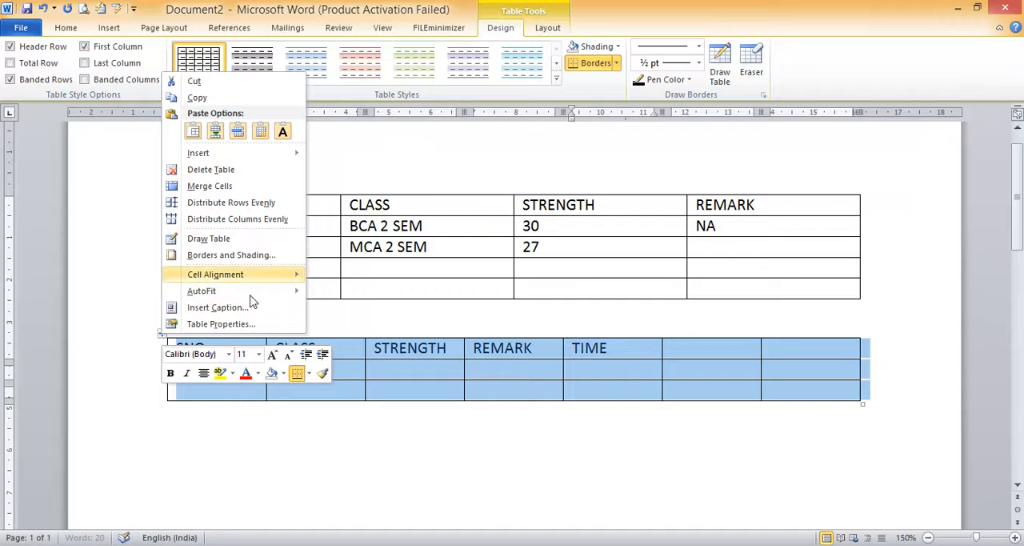
mouse_move(204, 297)
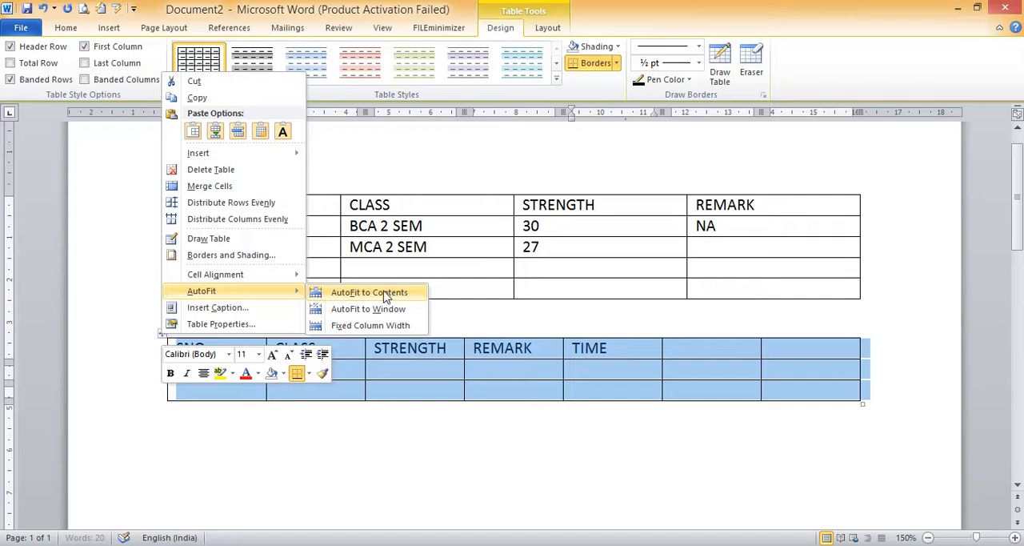
click(383, 294)
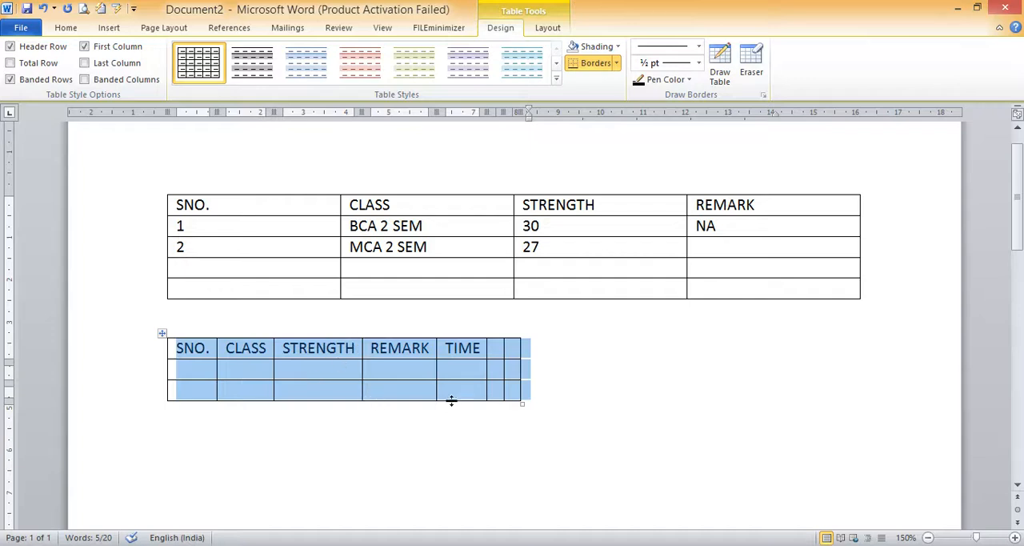
click(579, 414)
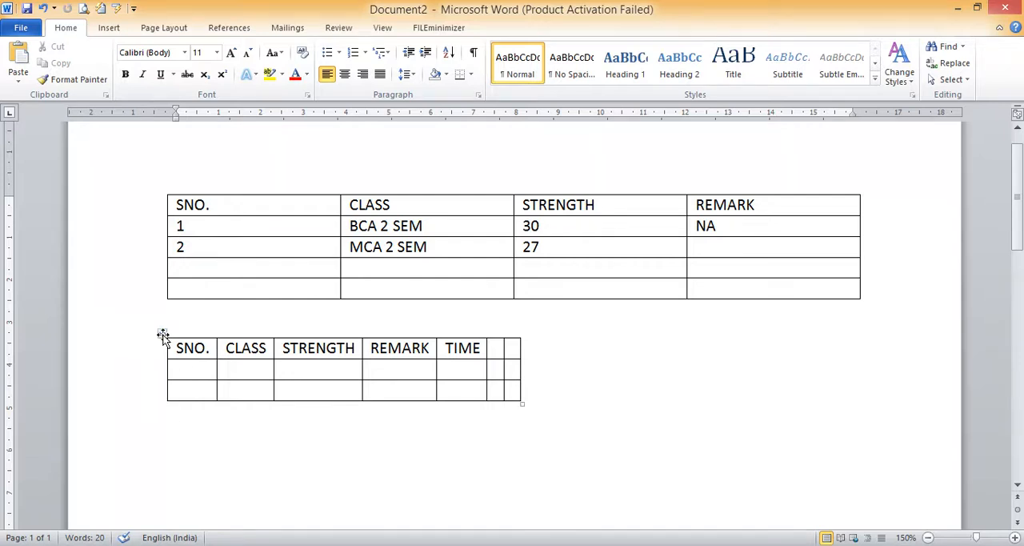
AutoFit the whole second table to the window width
click(163, 334)
right_click(163, 335)
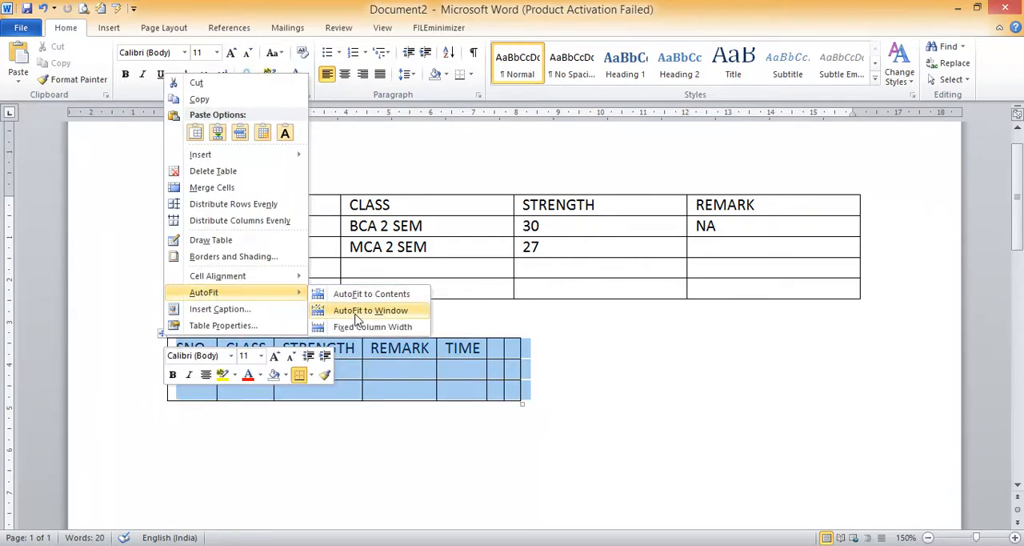
click(357, 313)
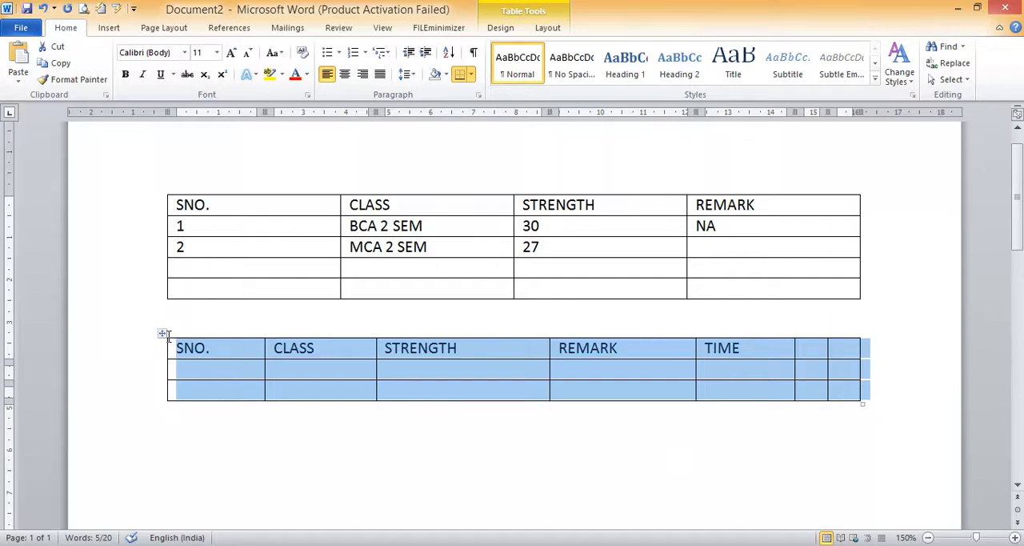
Set the second table's AutoFit behaviour to Fixed Column Width
right_click(163, 336)
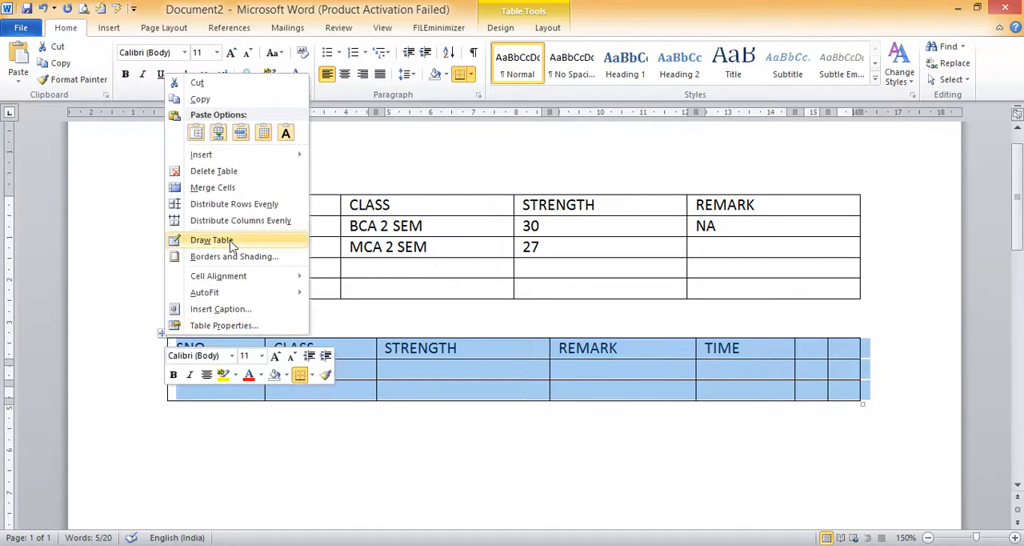
mouse_move(238, 292)
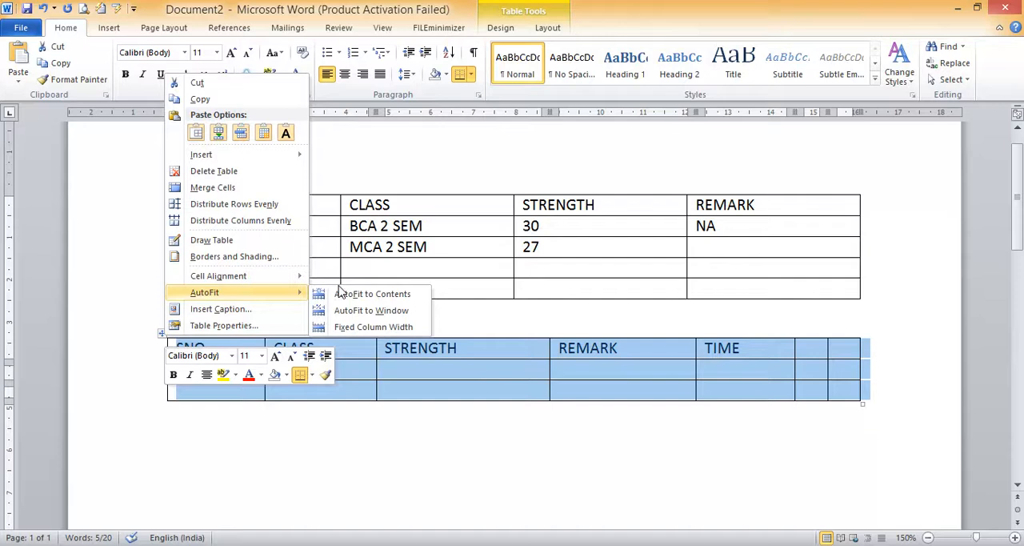
click(361, 327)
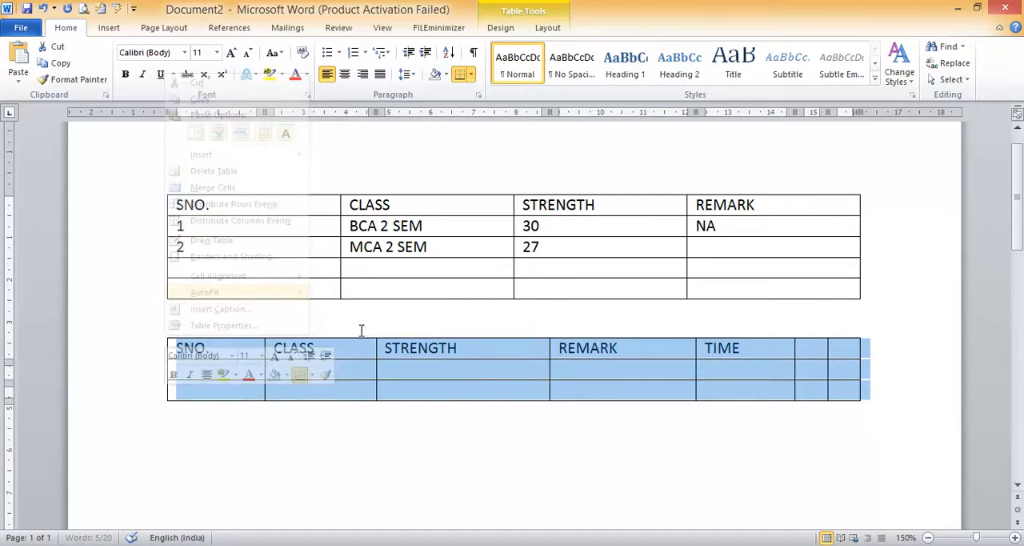
Insert a blank row above the MCA 2 SEM row in the first table
click(348, 371)
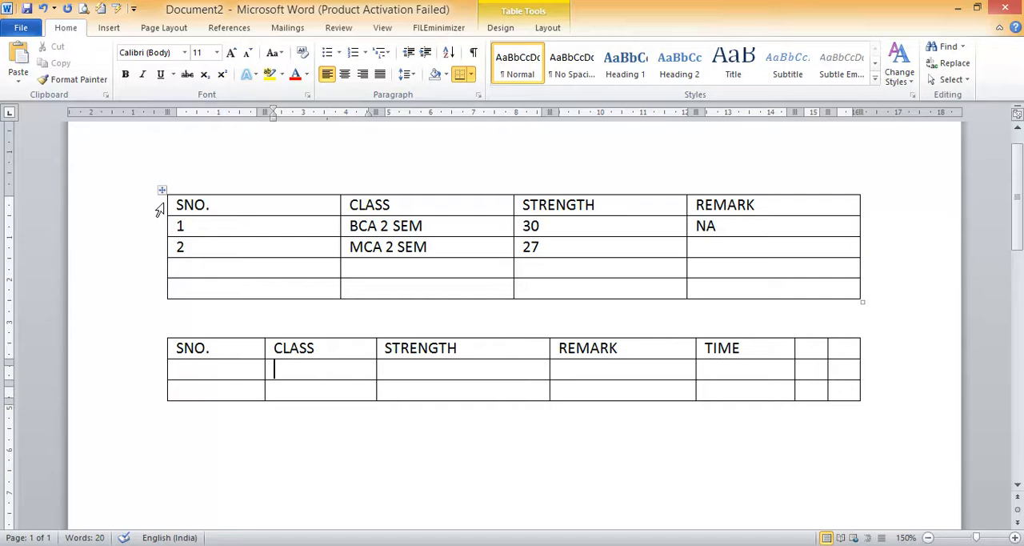
click(189, 240)
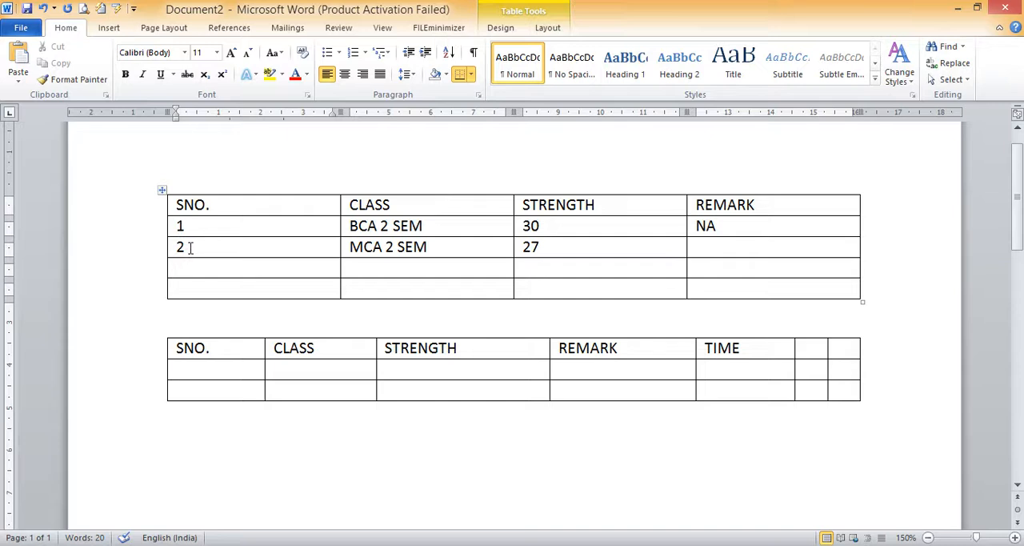
right_click(189, 248)
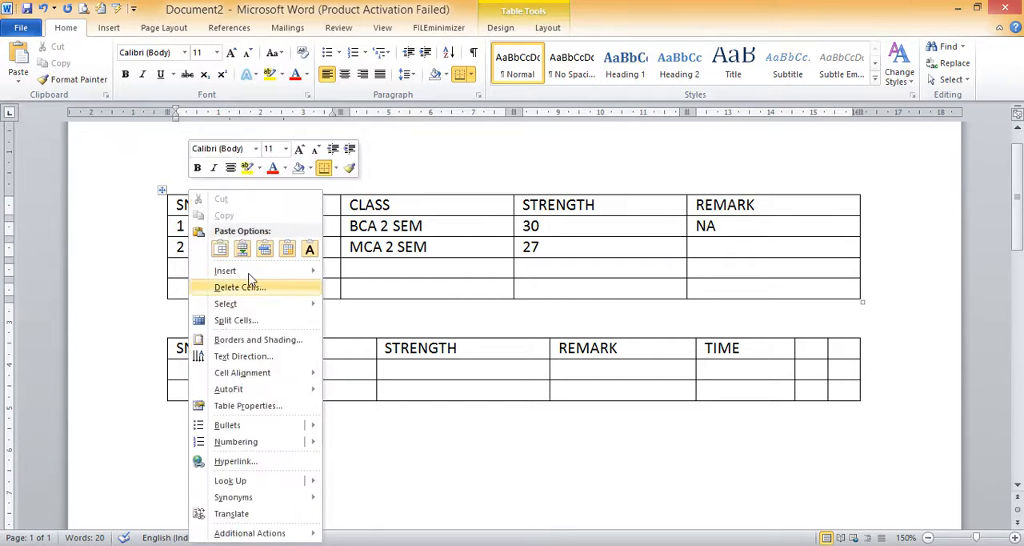
mouse_move(248, 274)
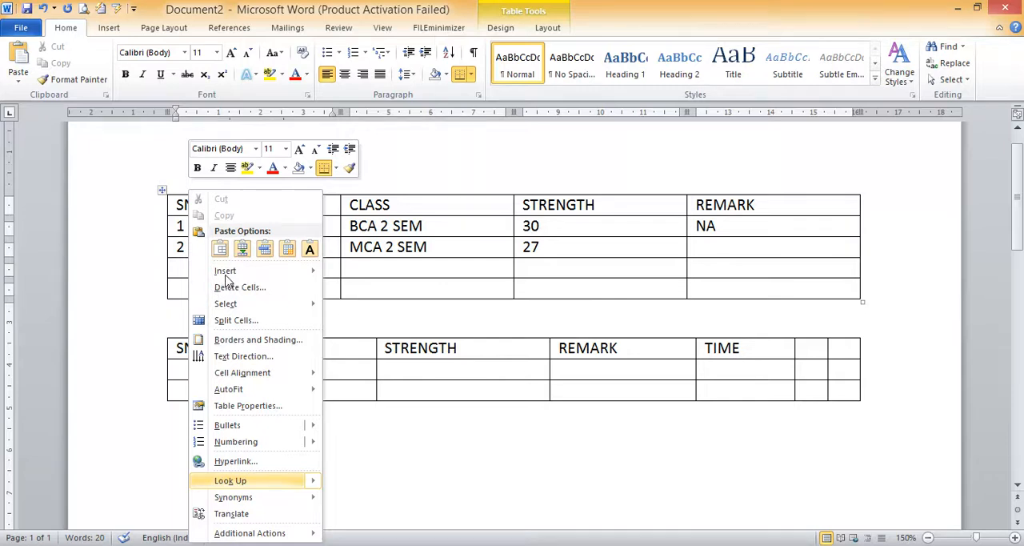
mouse_move(226, 276)
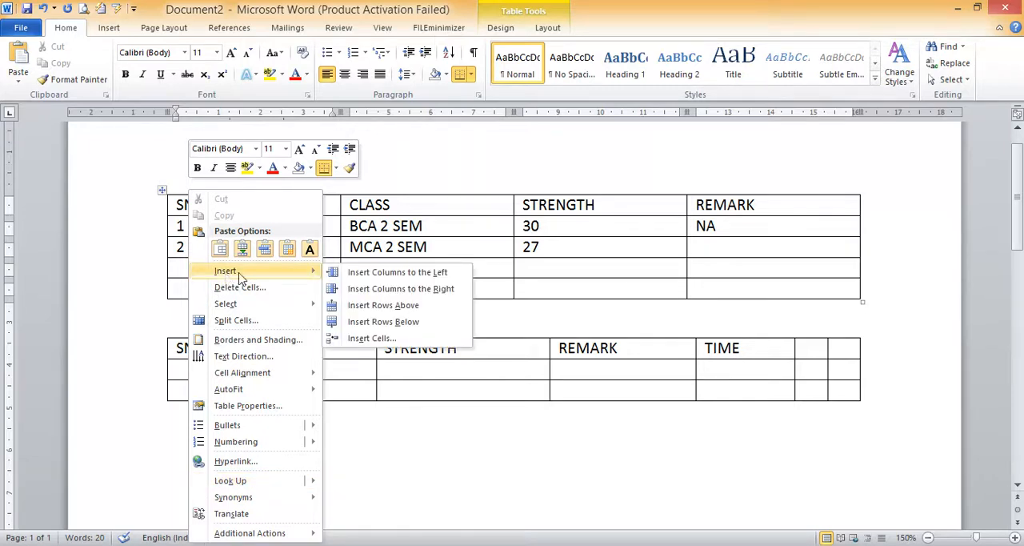
click(390, 307)
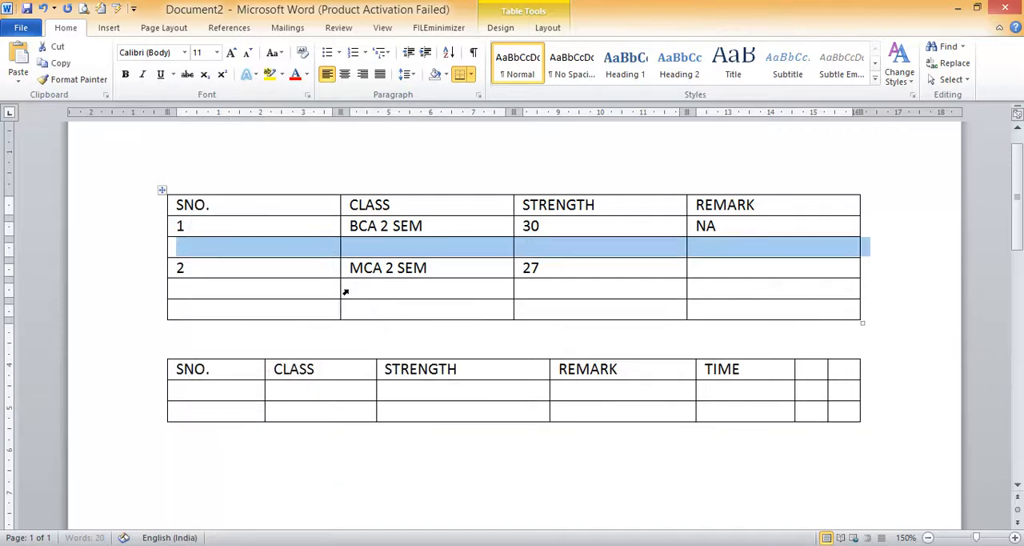
click(192, 247)
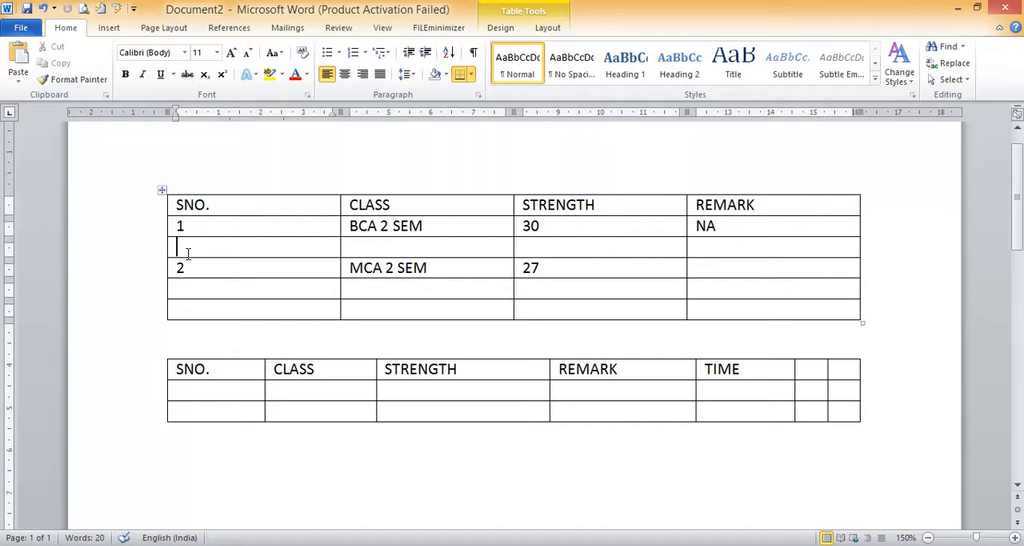
Insert a blank column between the SNO. and CLASS columns of the first table
click(217, 204)
right_click(217, 205)
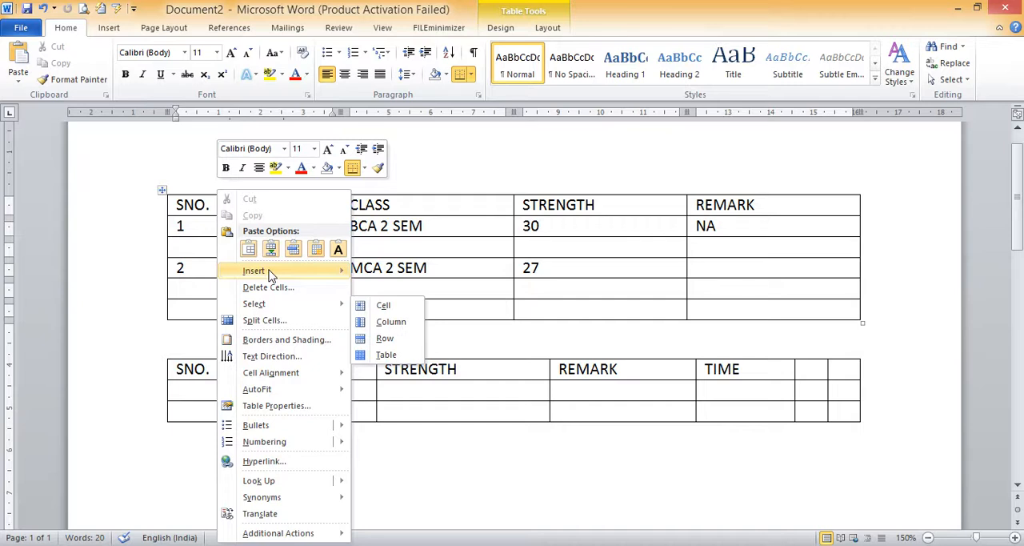
mouse_move(270, 275)
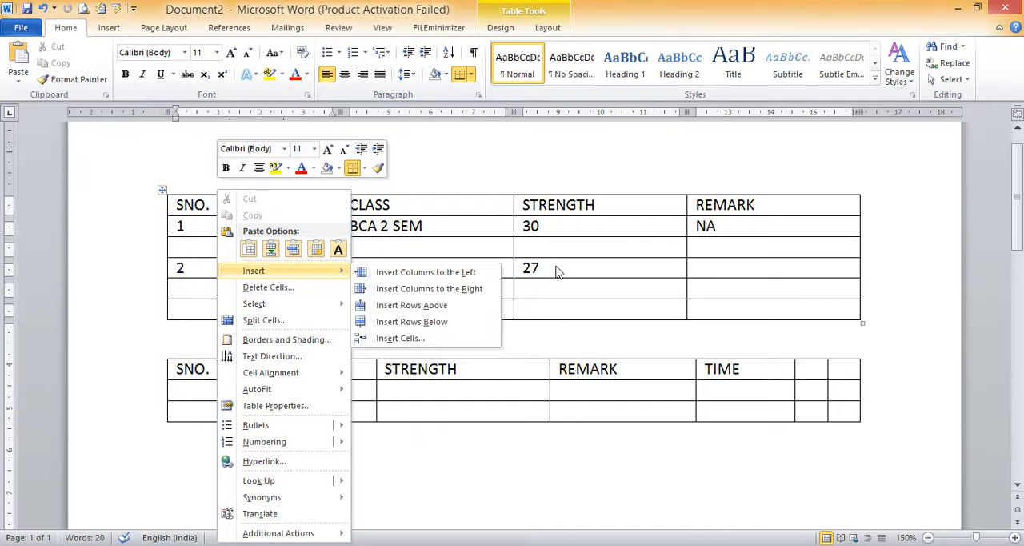
click(461, 291)
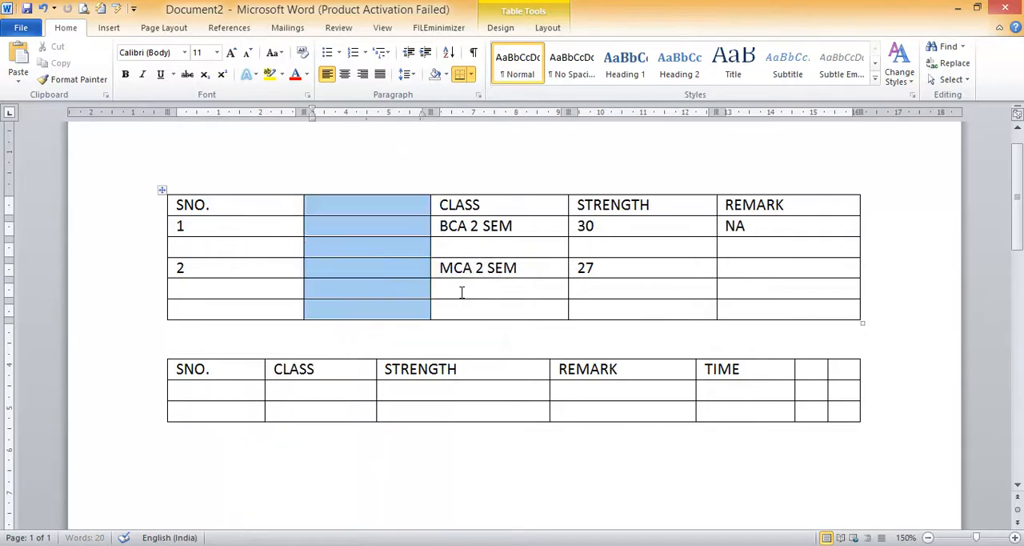
click(370, 210)
click(368, 227)
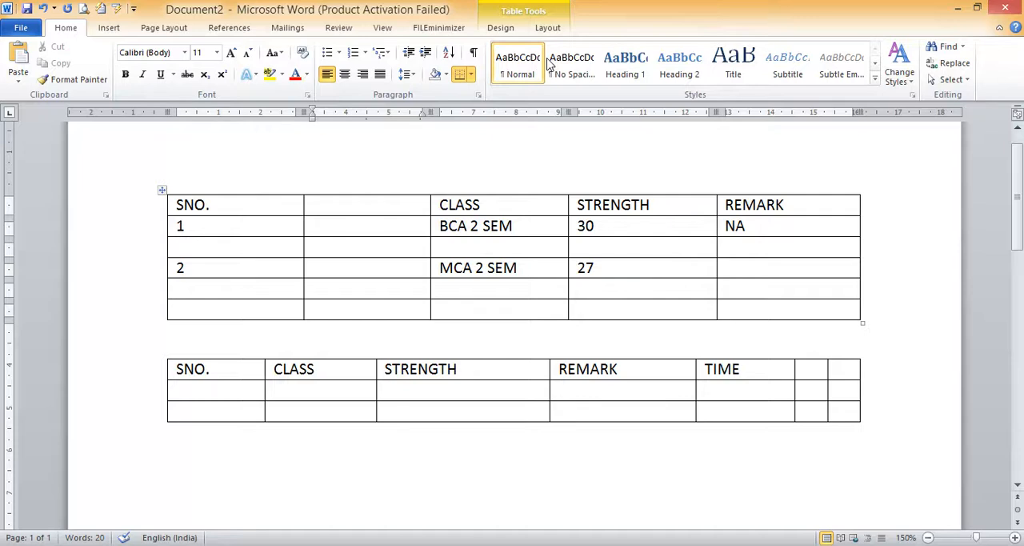
Apply the built-in table style with a solid blue header and blue horizontal lines to the first table
click(500, 28)
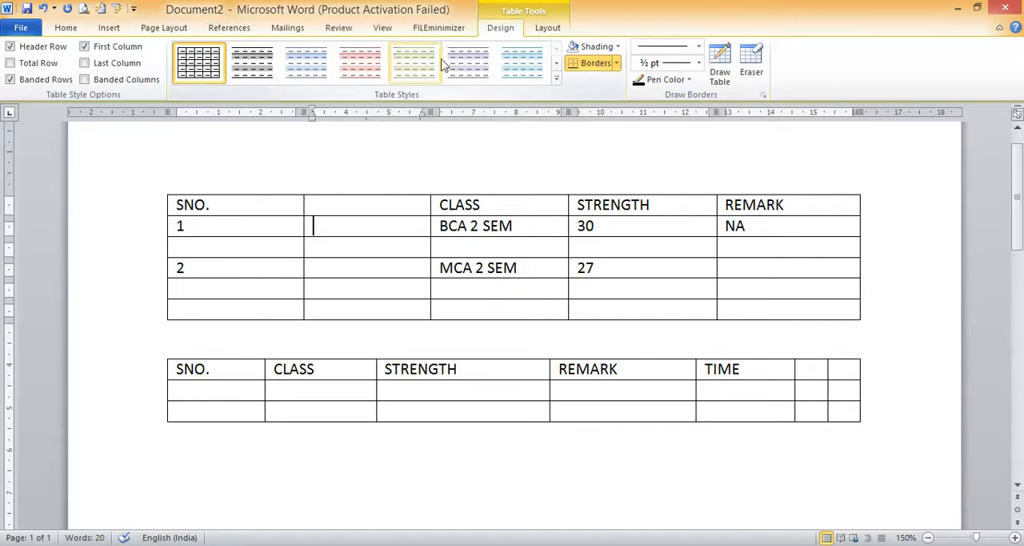
click(558, 66)
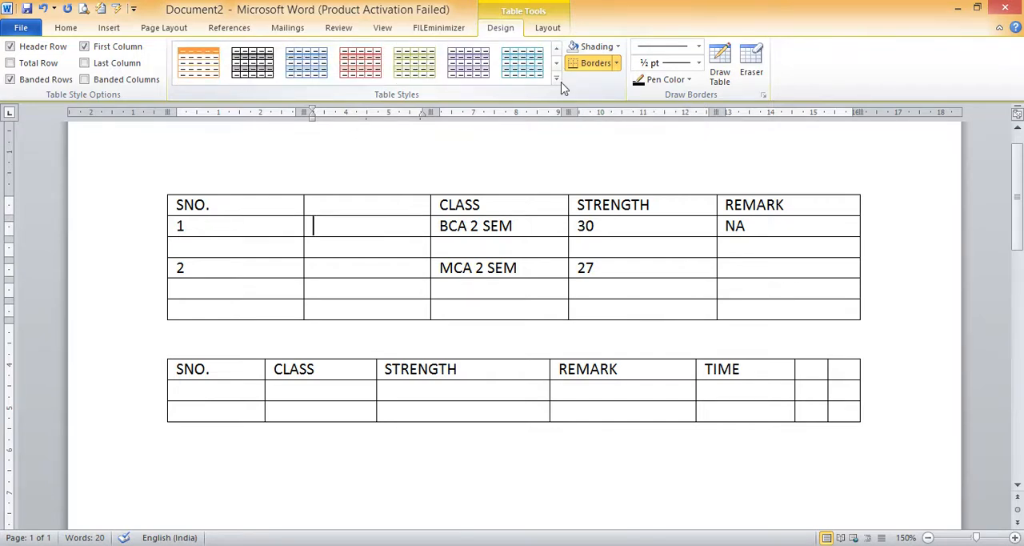
click(556, 79)
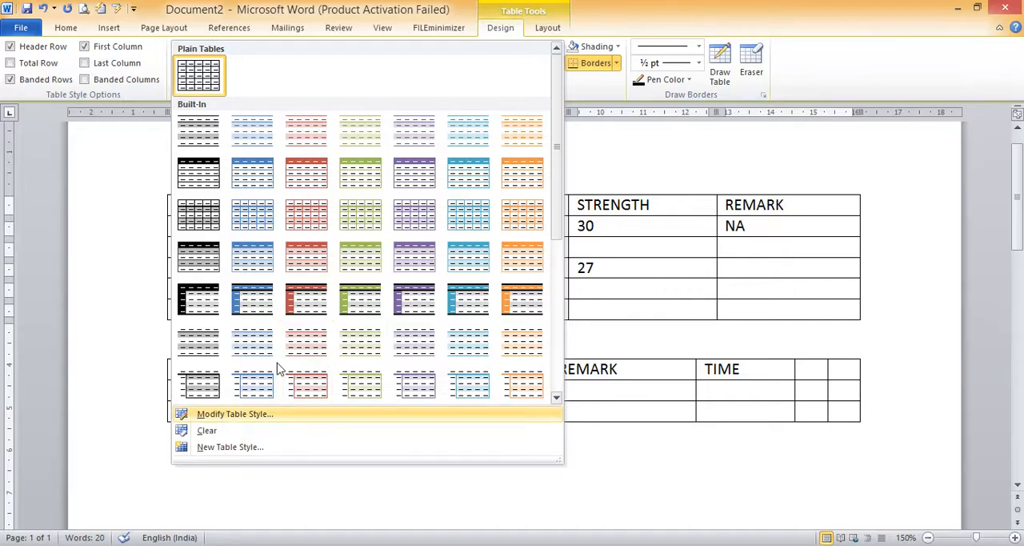
click(261, 172)
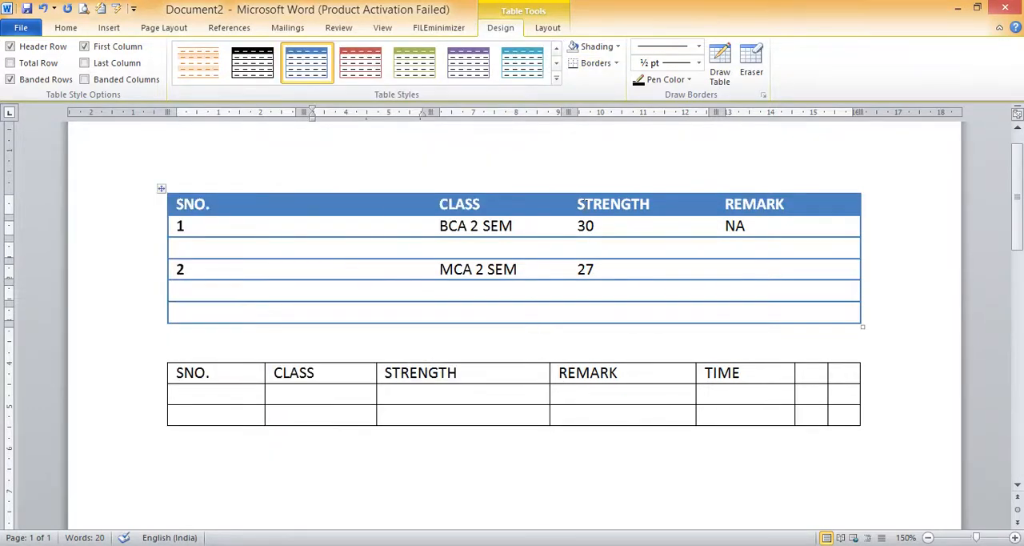
click(663, 317)
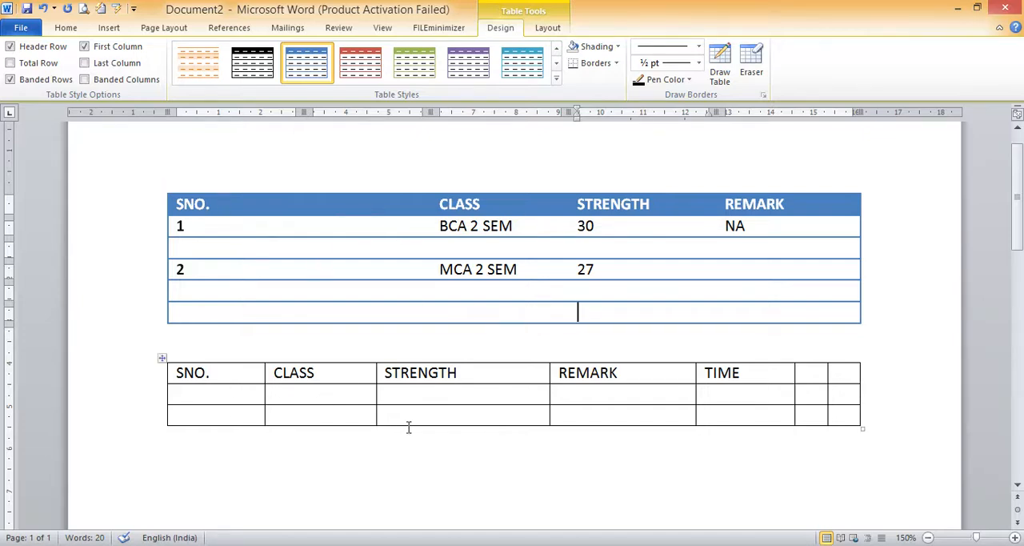
Apply the same blue-header built-in table style to the whole second table
click(162, 363)
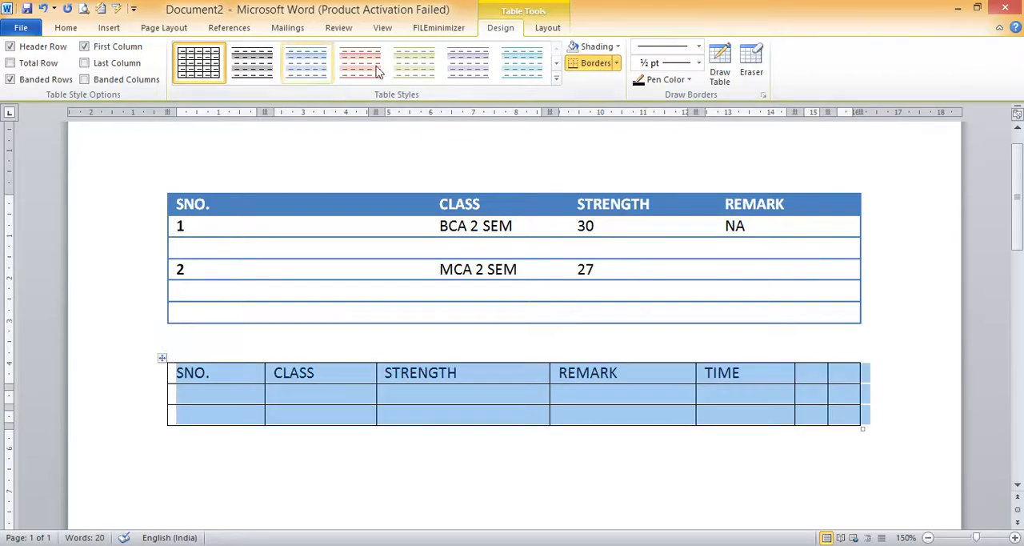
click(557, 80)
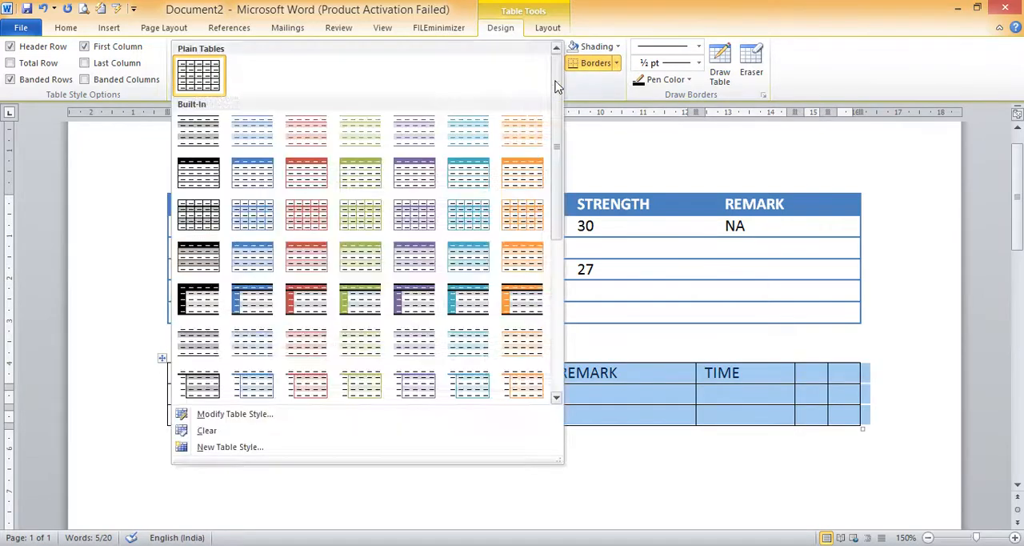
click(247, 182)
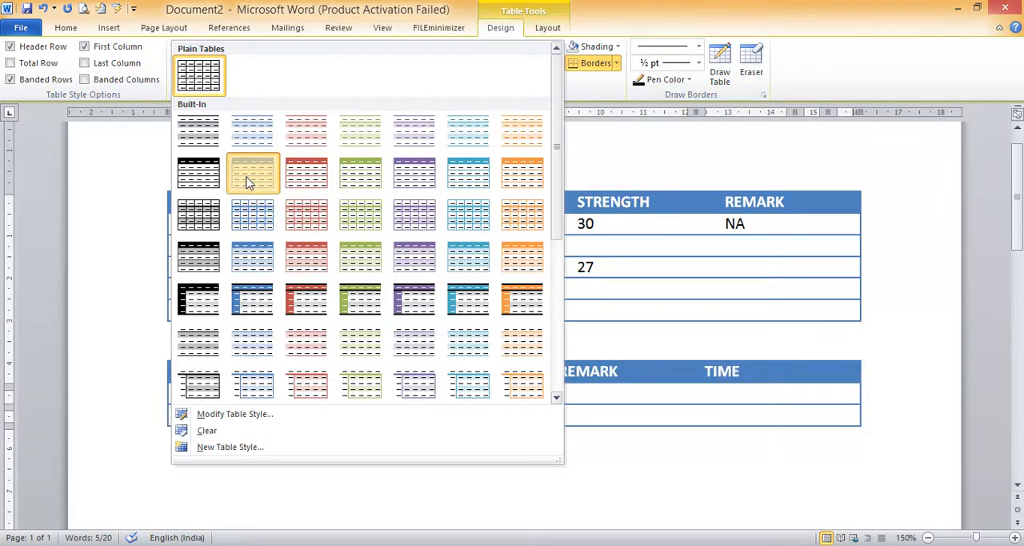
click(377, 430)
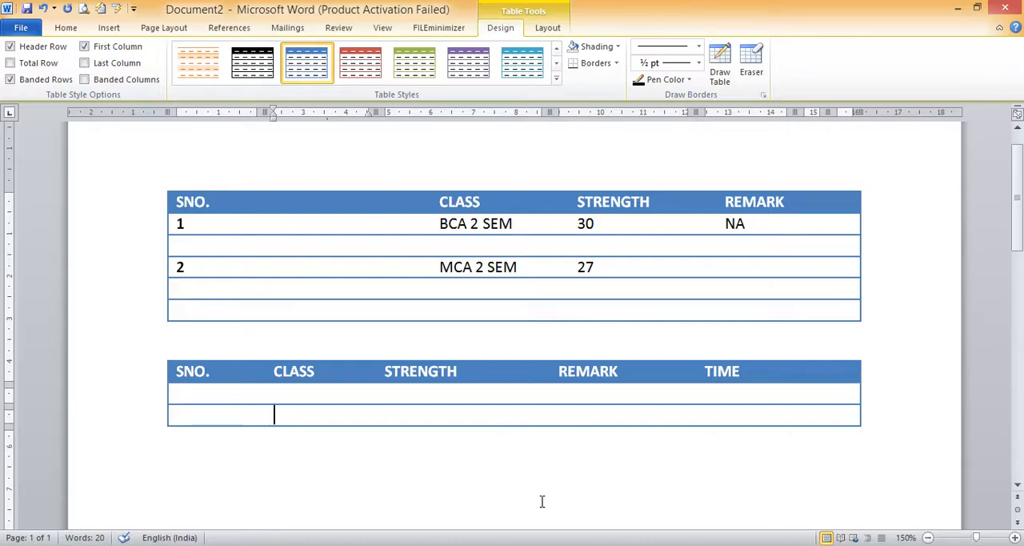
Examine the border options and the shading colours available for the second table
click(617, 69)
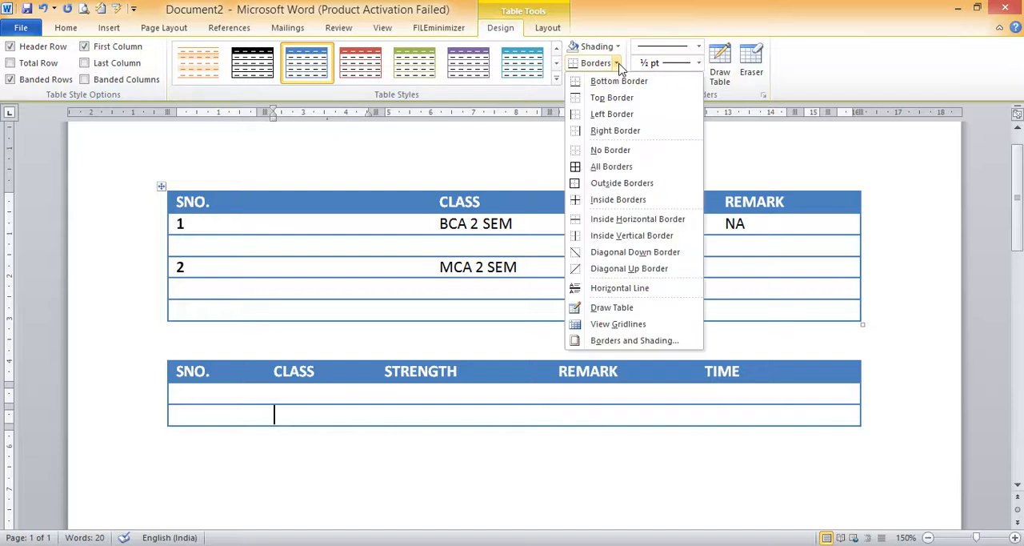
click(617, 47)
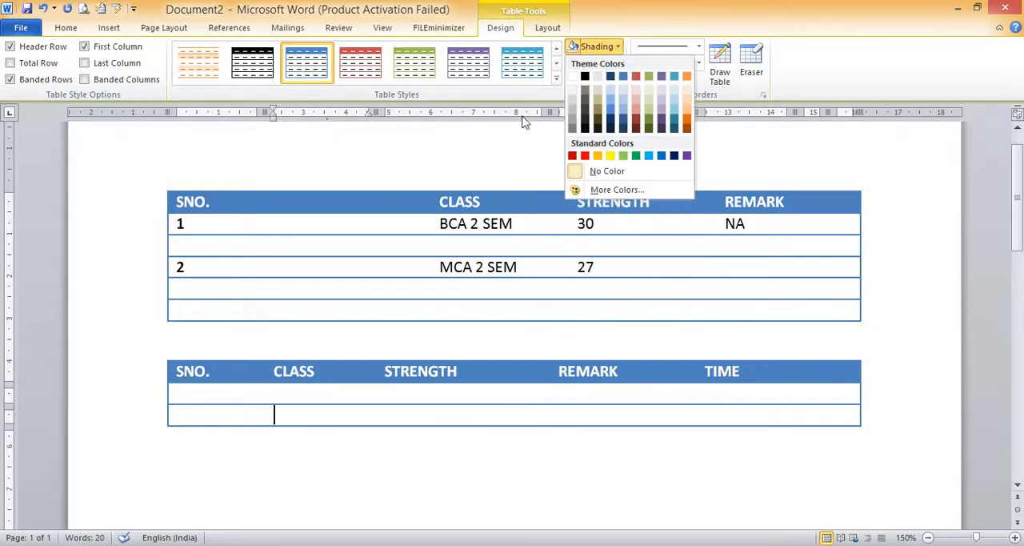
click(504, 142)
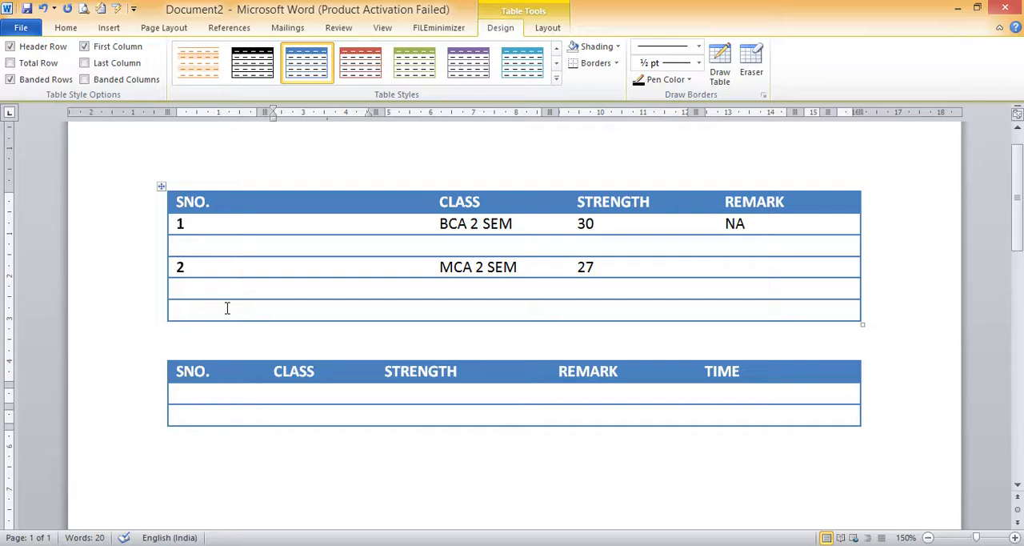
Examine the table insertion options and the size and AutoFit settings for a new table without inserting one
click(66, 30)
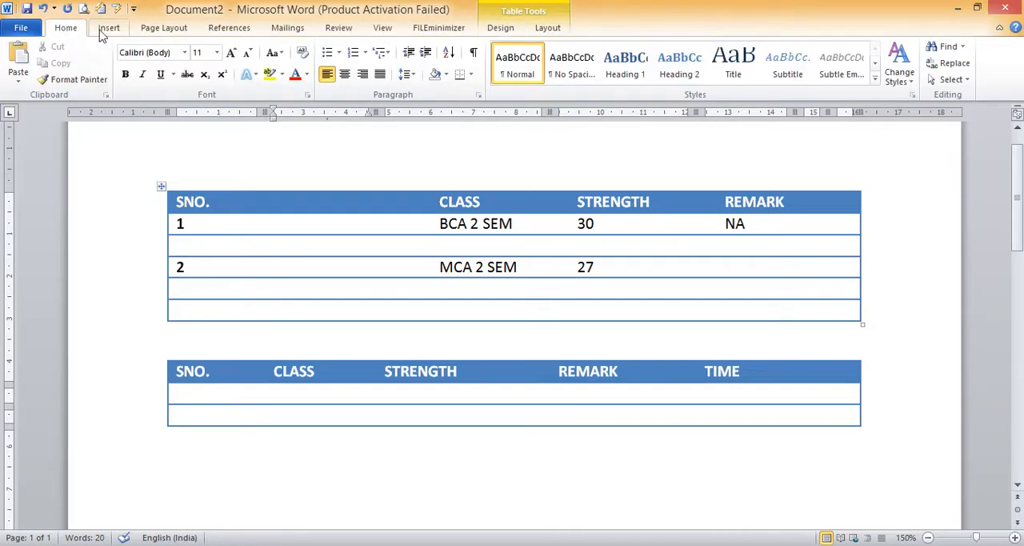
click(105, 29)
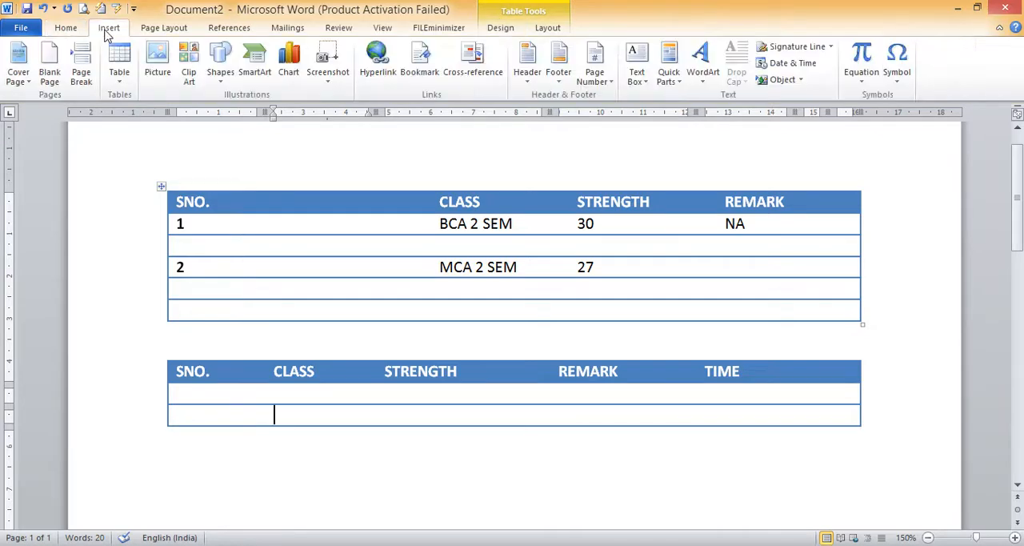
click(119, 76)
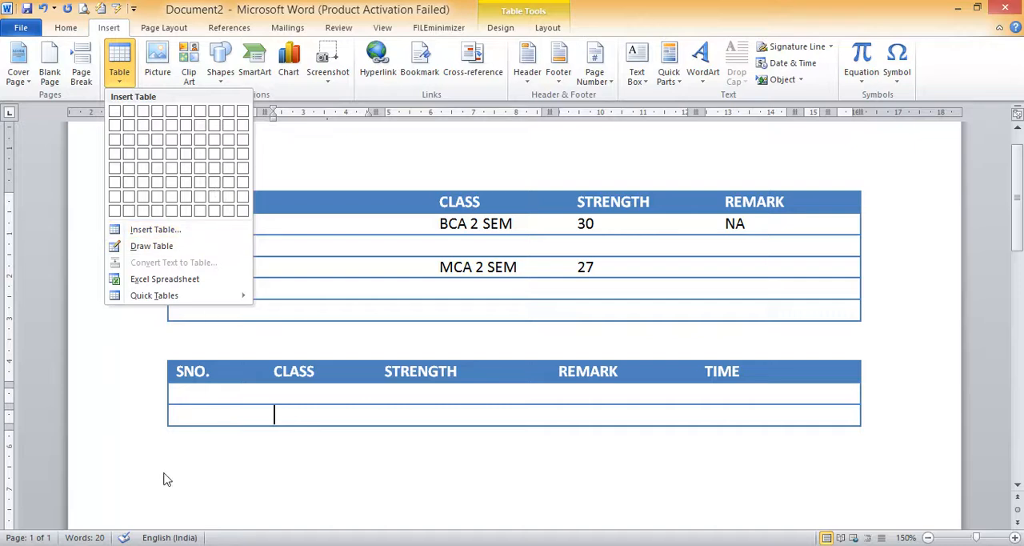
click(236, 208)
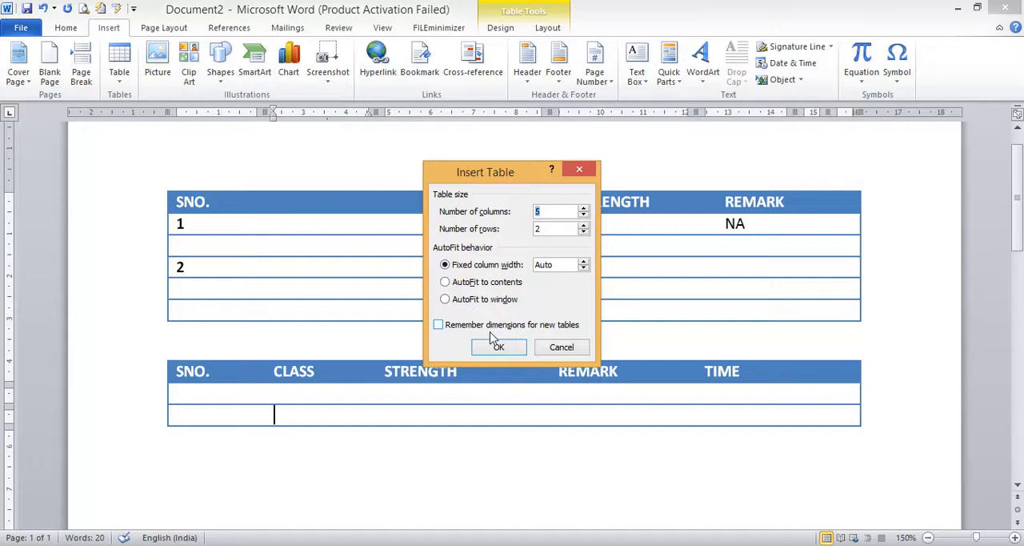
click(448, 486)
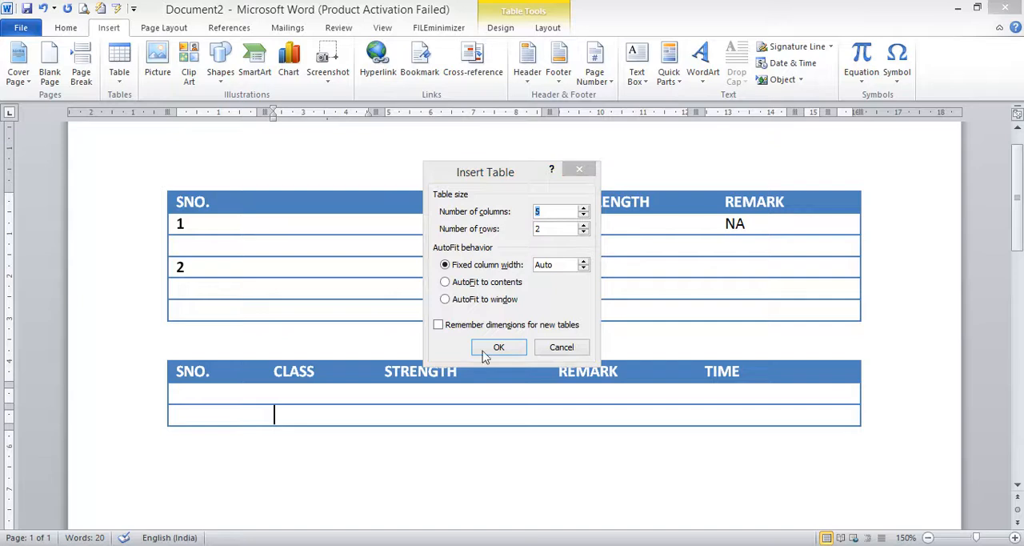
click(586, 170)
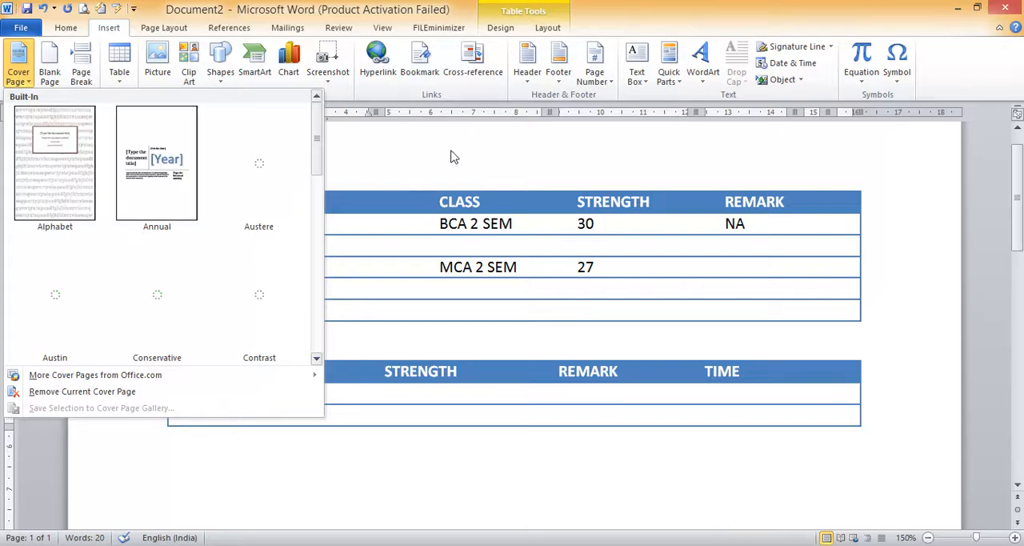
click(192, 495)
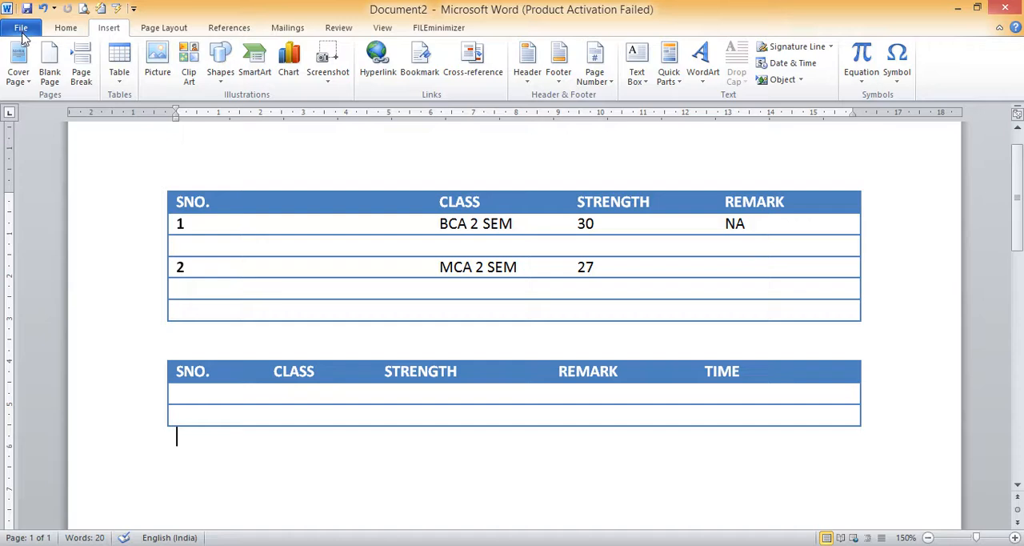
Examine the Desktop, New Volume (E:) and New Volume (F:) as save locations, and leave the document unsaved
click(22, 32)
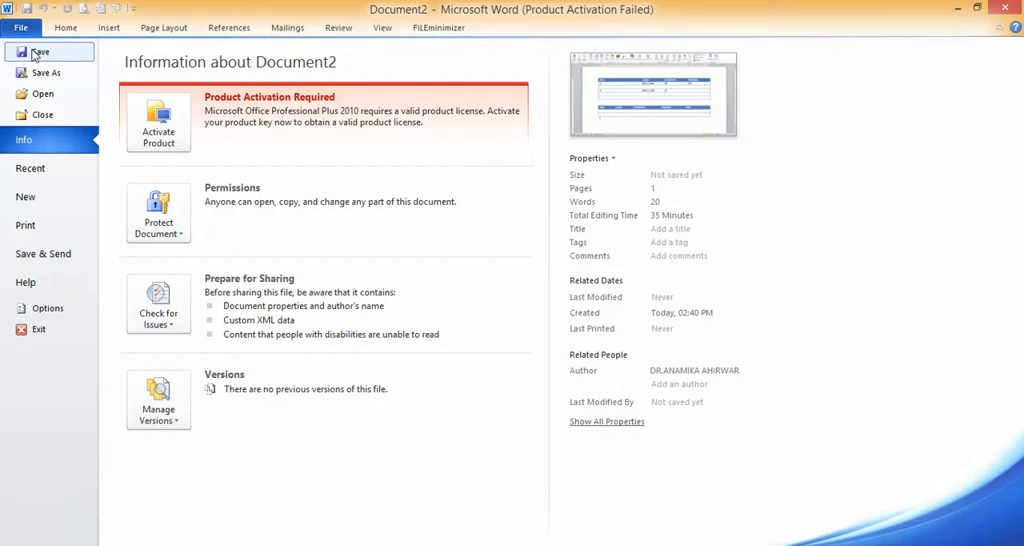
click(32, 55)
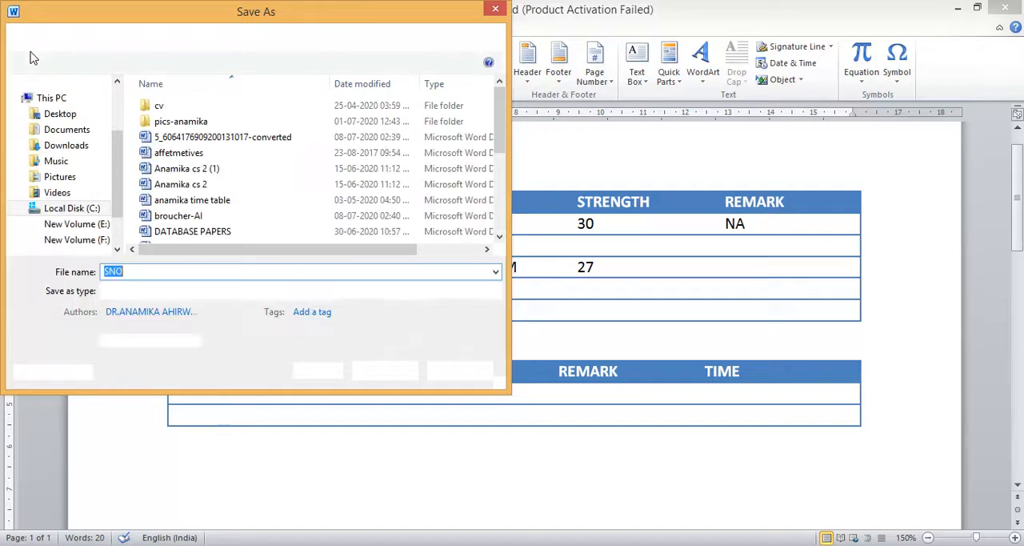
click(58, 116)
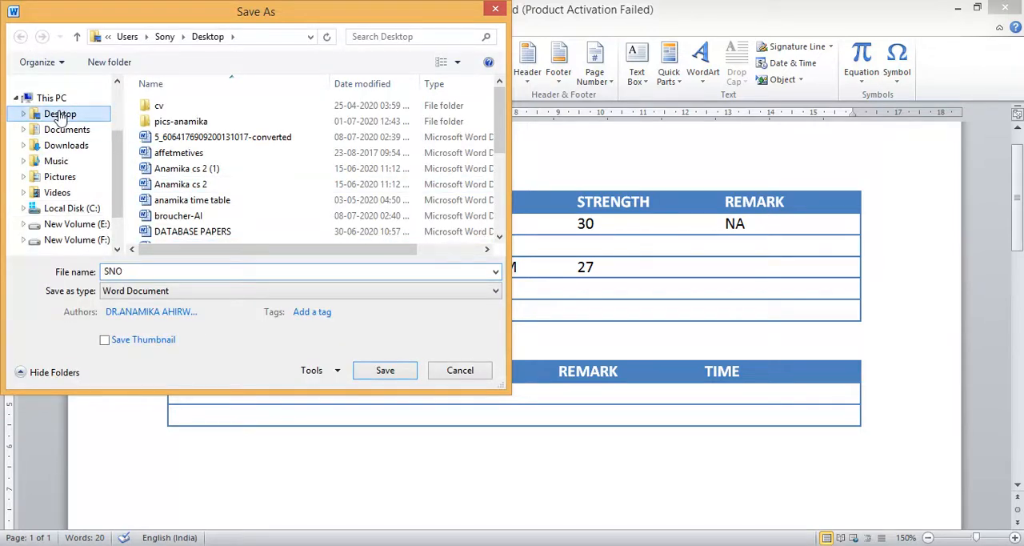
click(77, 226)
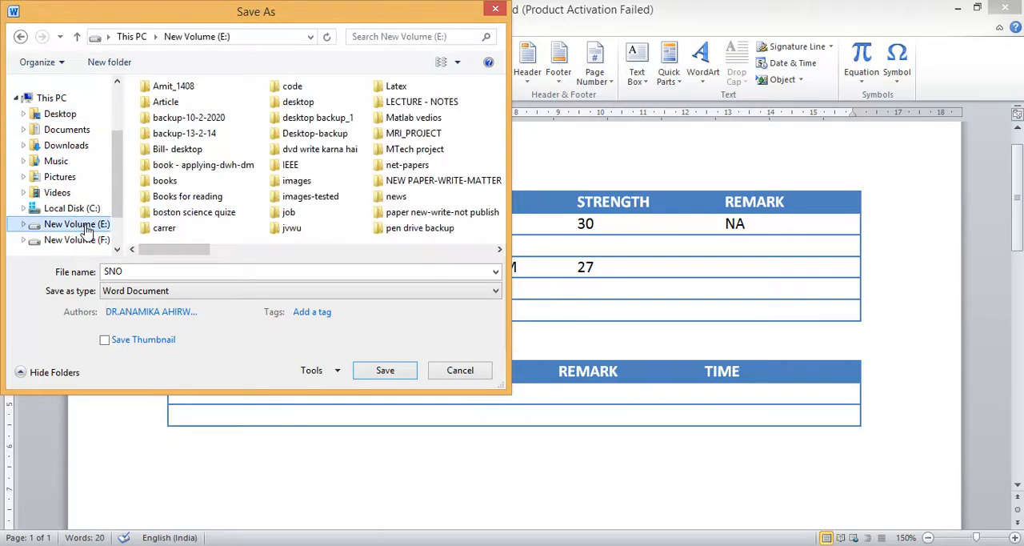
click(86, 242)
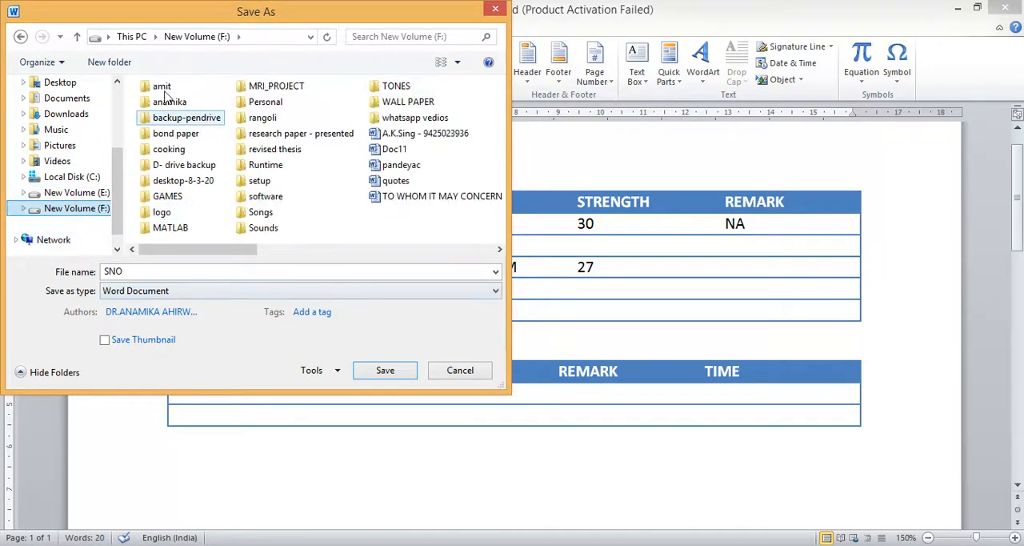
scroll(112, 136, up, 3)
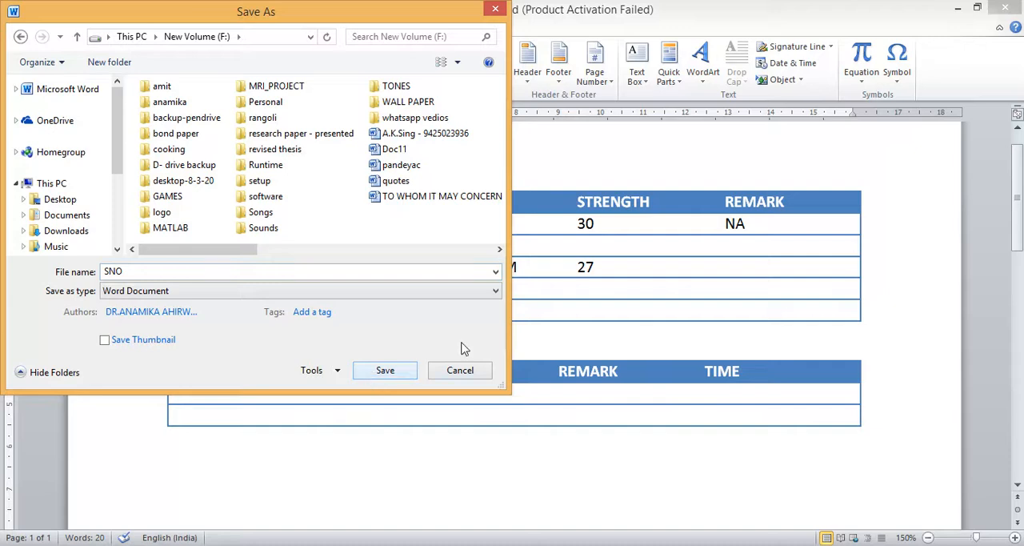
click(464, 370)
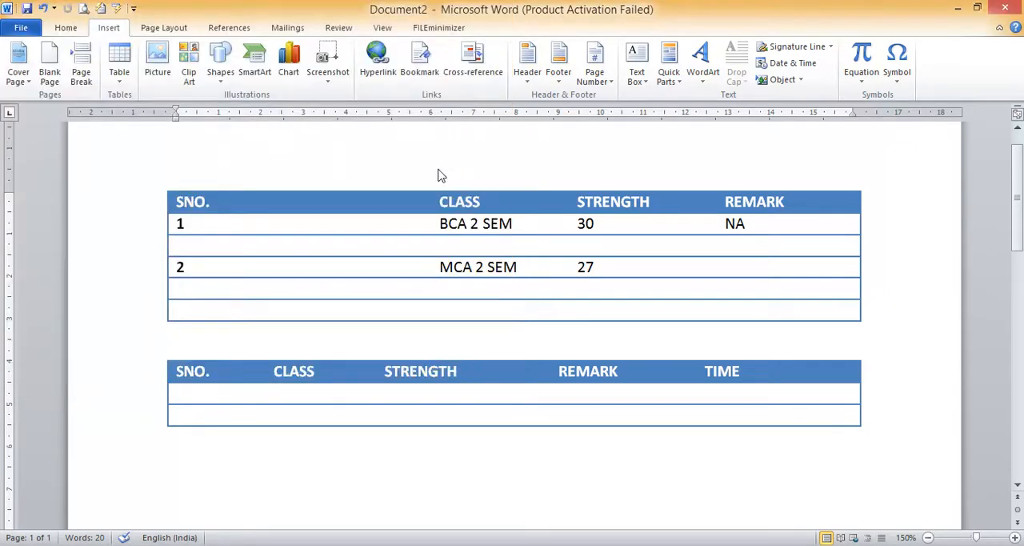
click(382, 459)
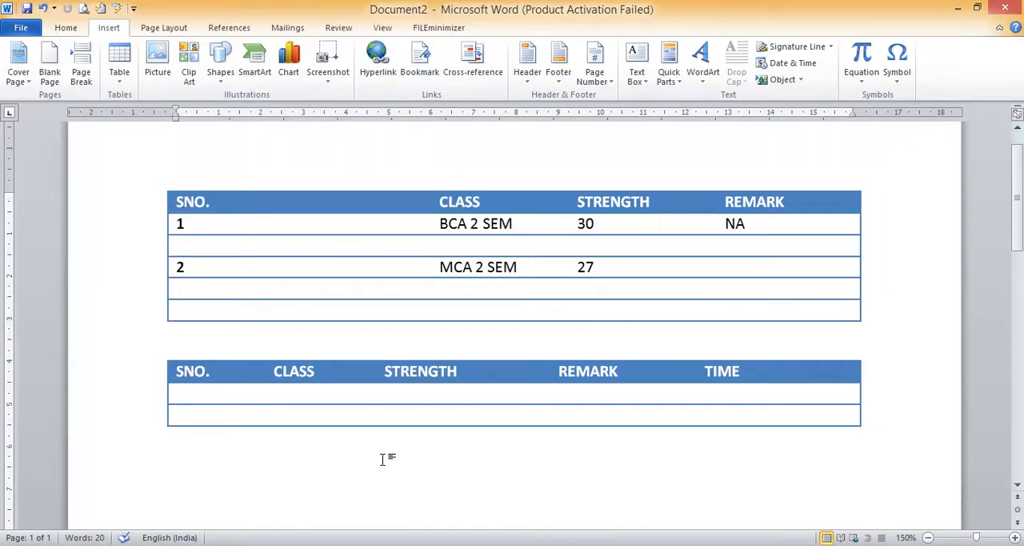